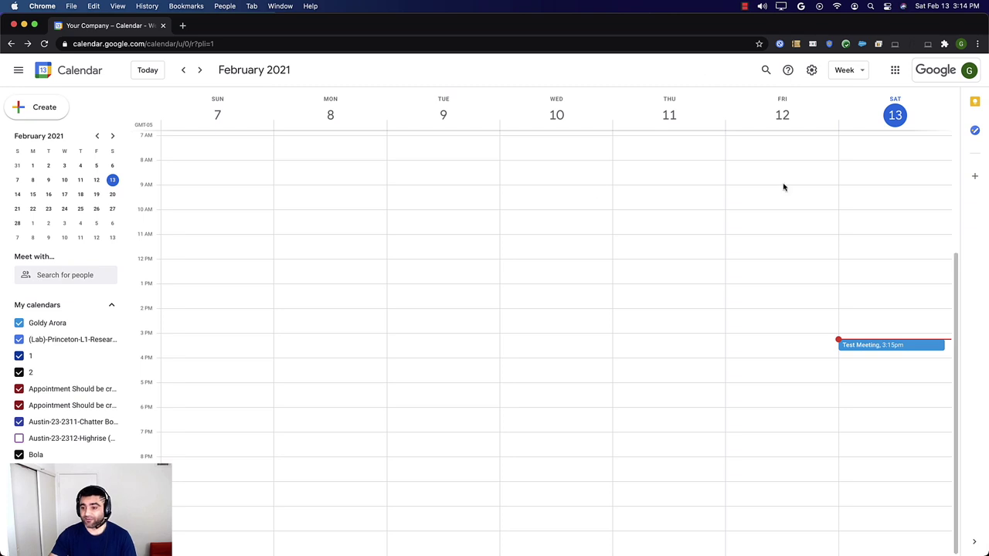
# Open the Test Meeting event, join its Google Meet call, and show the background effect choices
pyautogui.click(857, 349)
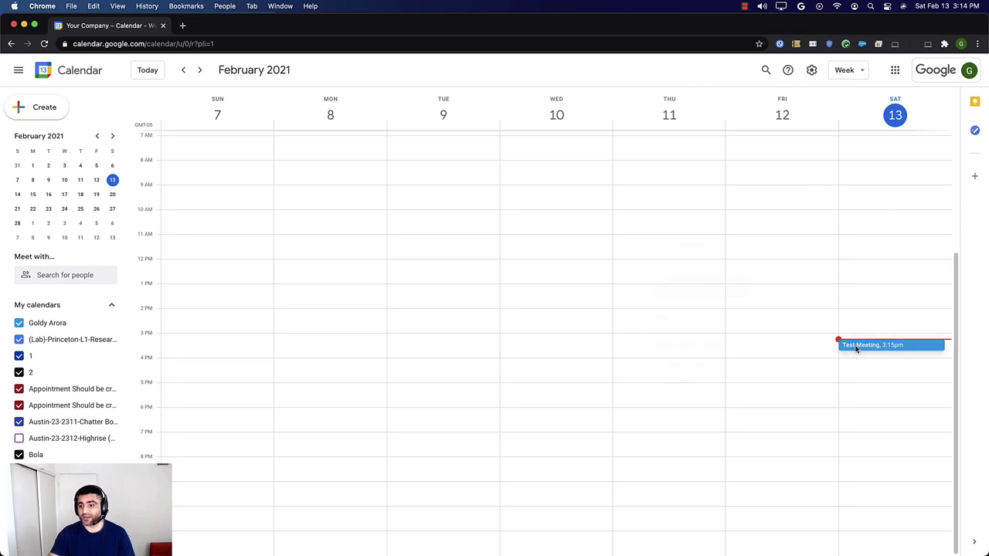
pyautogui.click(680, 296)
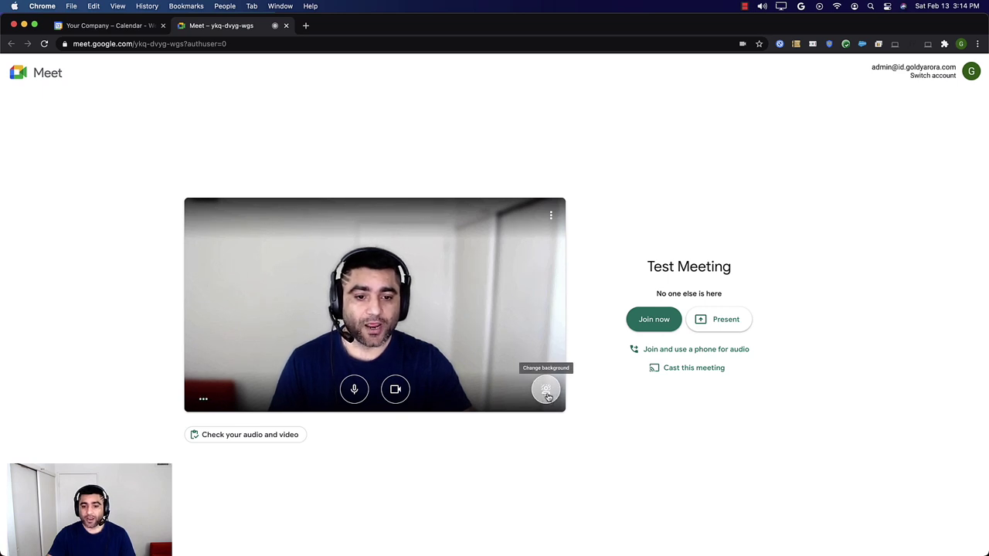
pyautogui.click(546, 392)
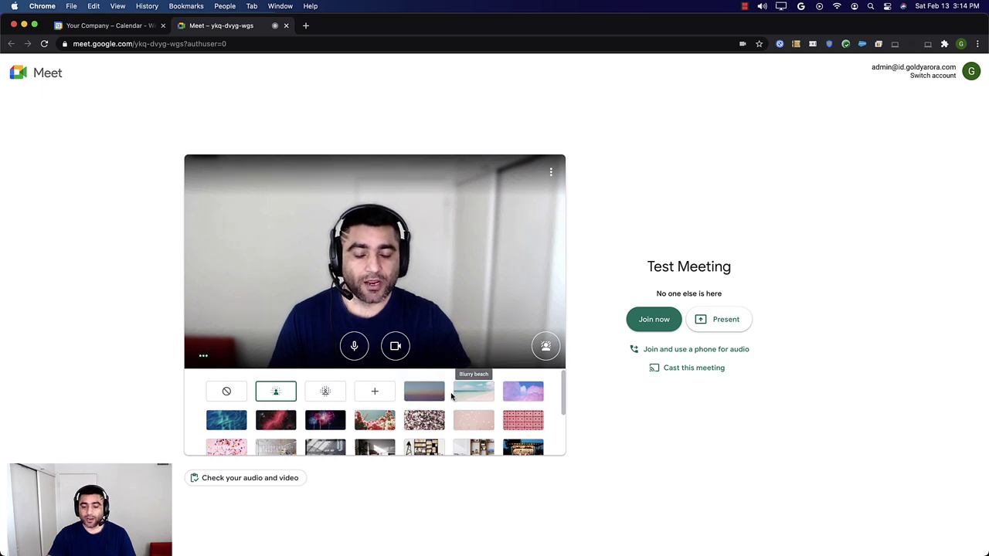
# Try the Purple clouds background, then apply Modern living room to the camera preview
pyautogui.click(513, 397)
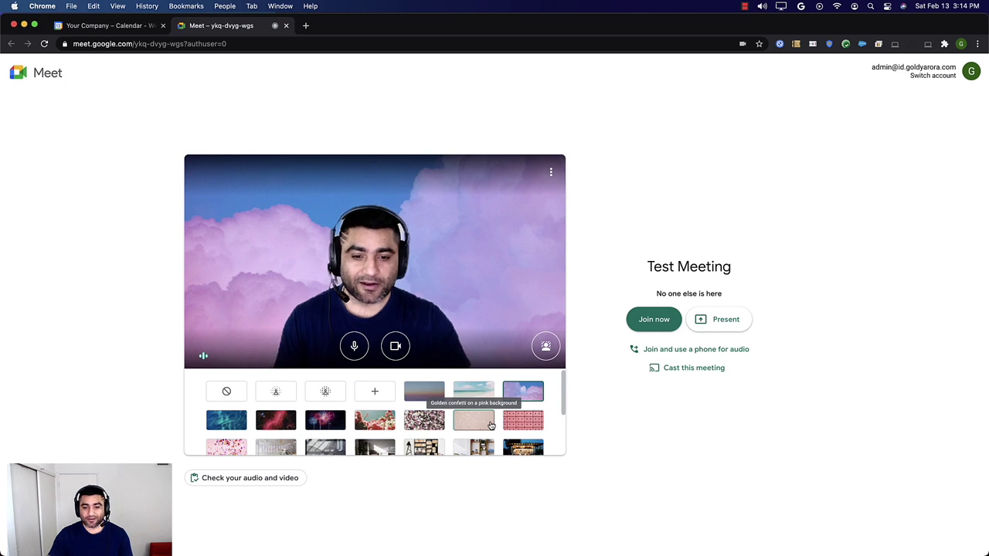
pyautogui.scroll(-1, 489, 431)
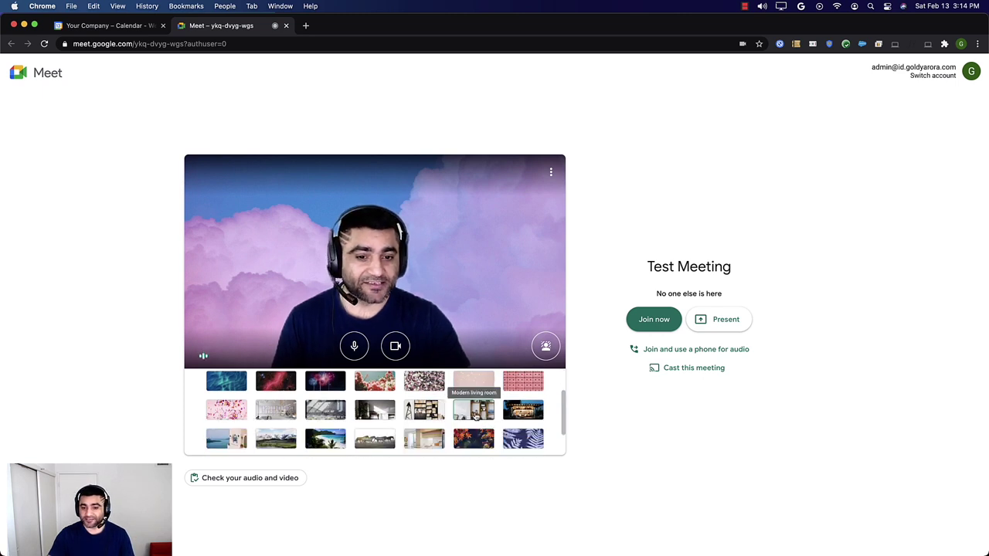
pyautogui.click(474, 413)
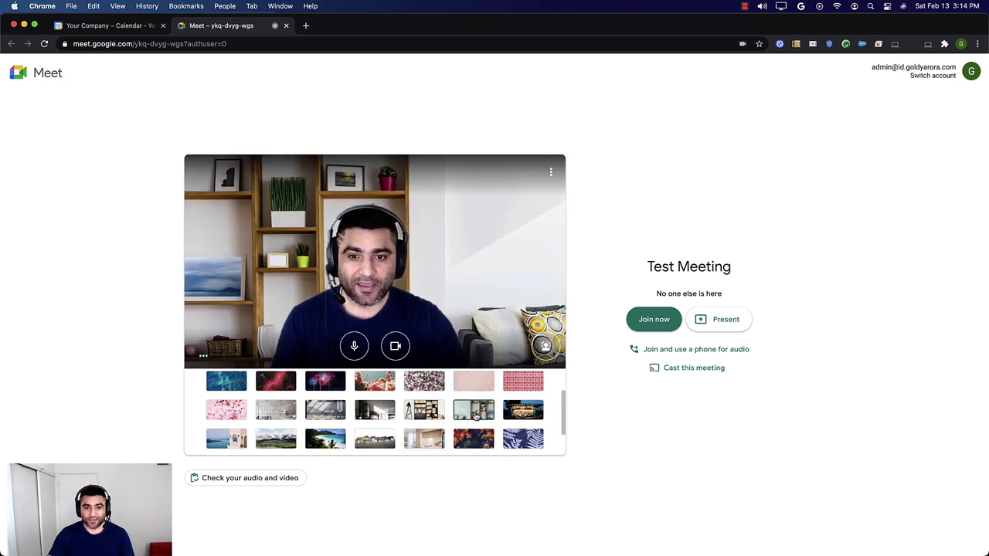
# Join the Test Meeting call and switch its background to the kitchen, then the white café
pyautogui.click(654, 320)
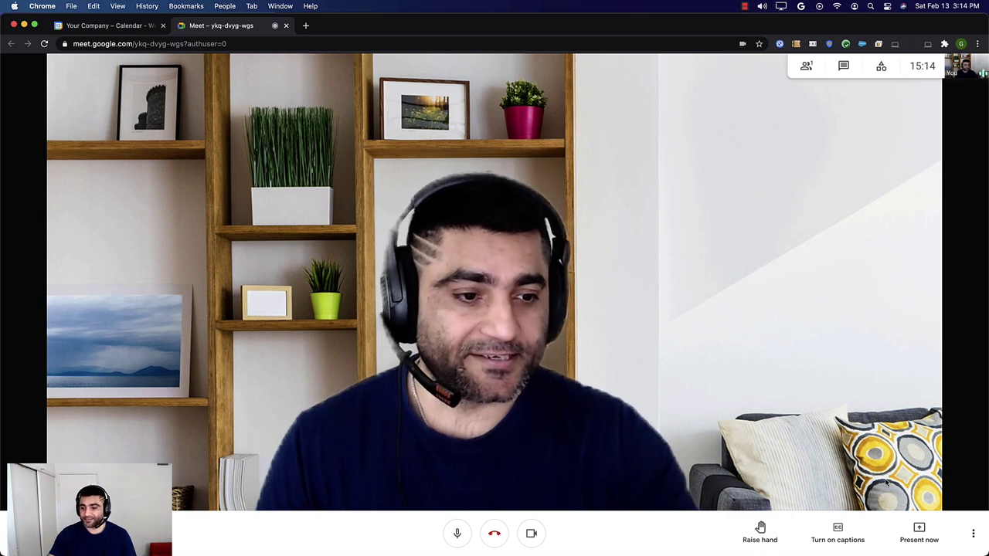
pyautogui.click(973, 533)
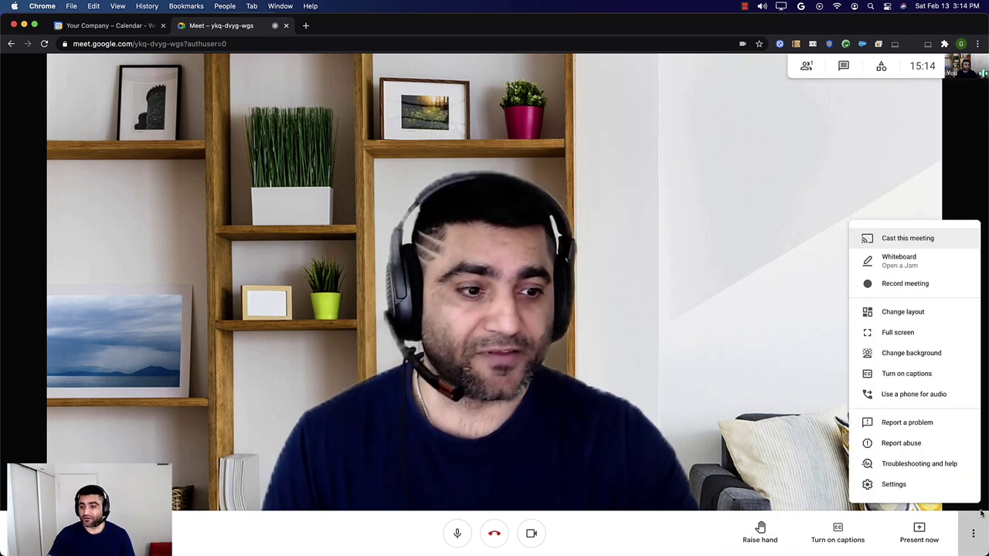
pyautogui.click(889, 357)
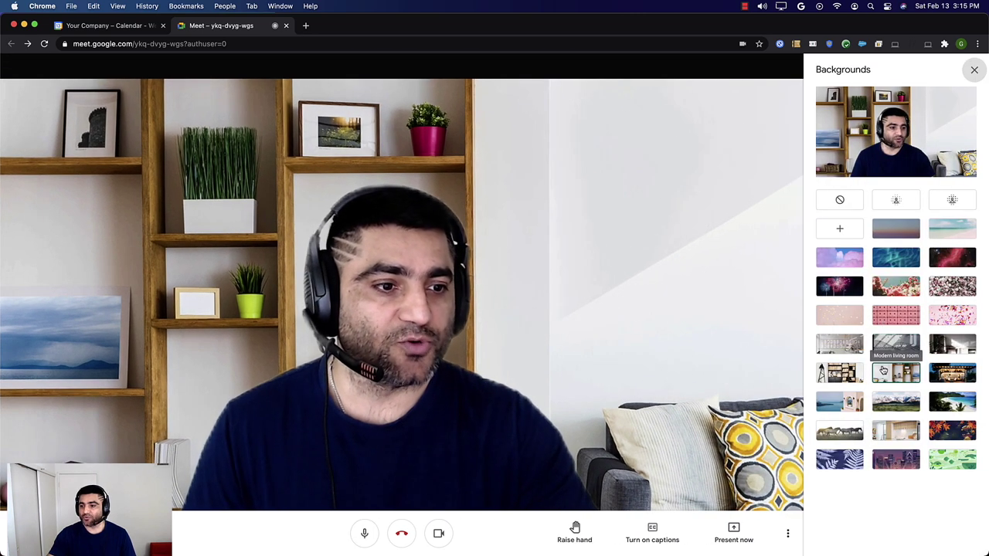
pyautogui.click(894, 433)
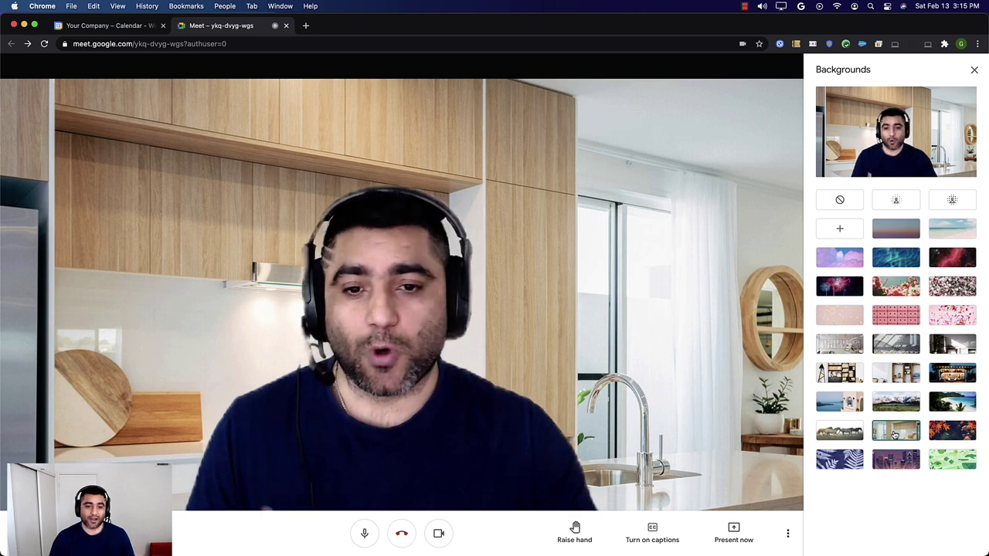
pyautogui.click(838, 353)
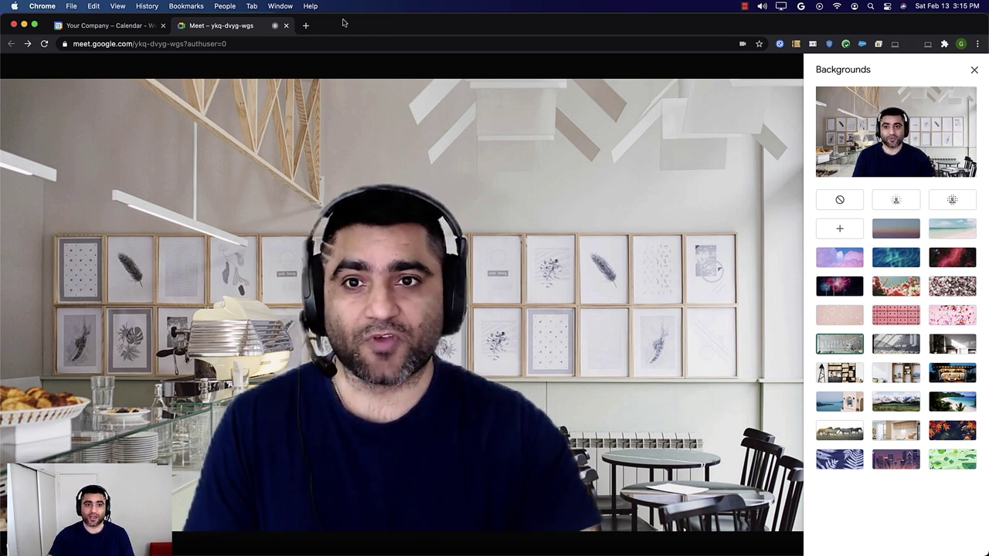
# Go to canva.com in a new browser tab
pyautogui.click(306, 25)
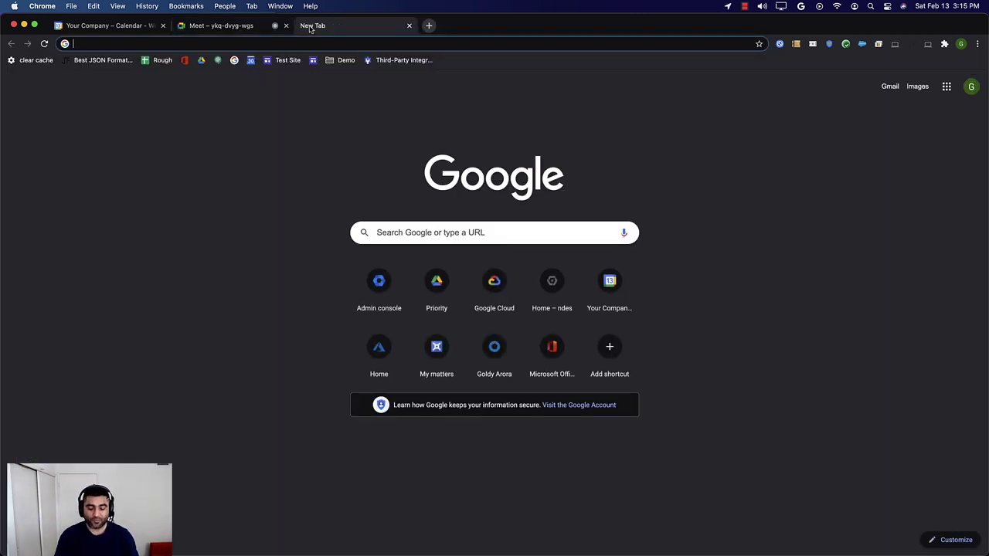
pyautogui.write('cav')
pyautogui.press('BackSpace')
pyautogui.write('nva.c')
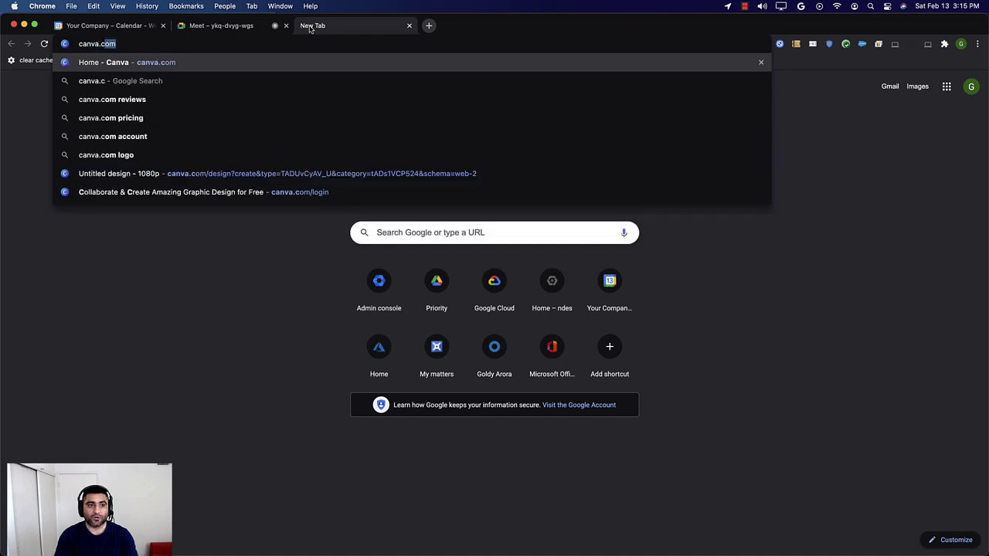
pyautogui.press('Return')
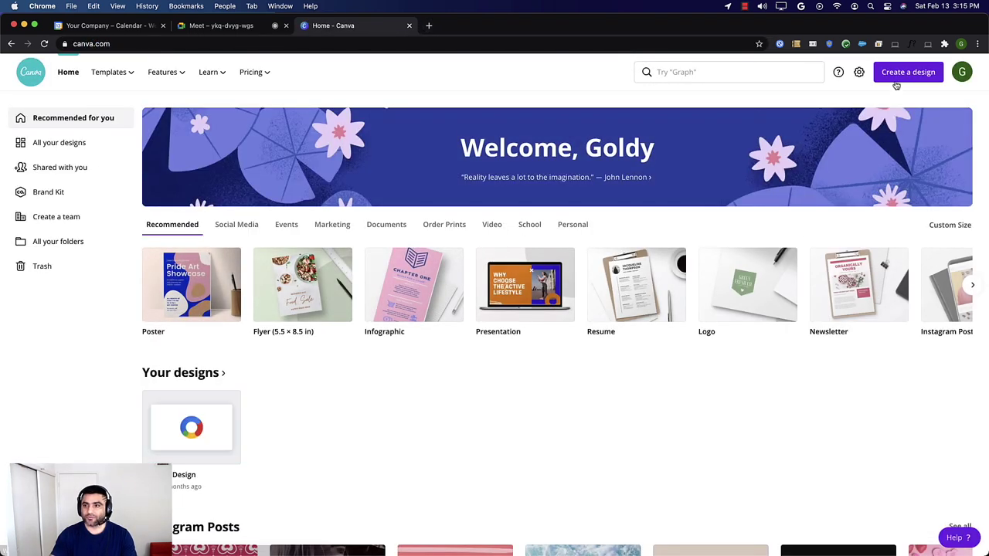
# Create a new YouTube Intro design by searching 'youtube' among the design types
pyautogui.click(897, 78)
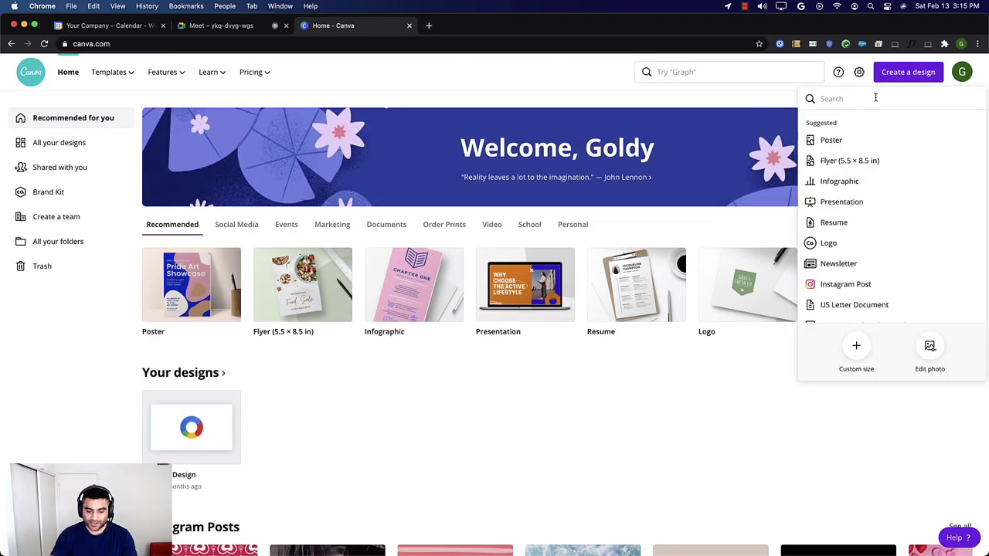
pyautogui.write('youtube')
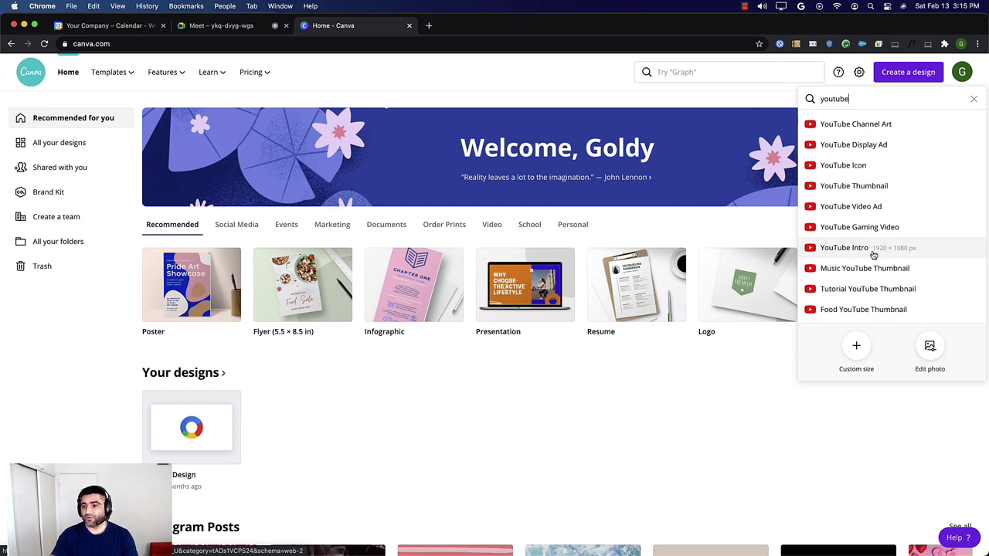
pyautogui.click(873, 254)
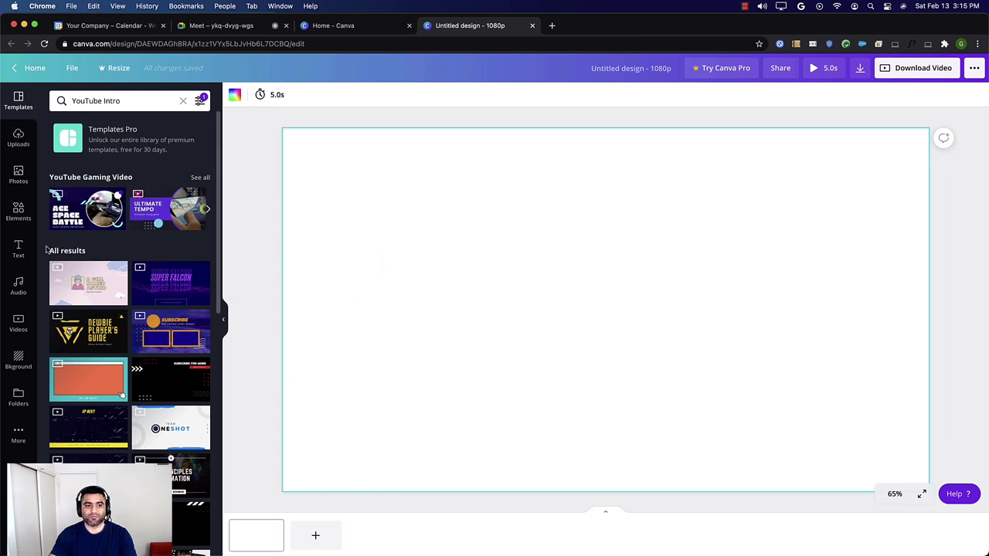
# Add a heading containing the presenter's name to the blank design
pyautogui.click(18, 249)
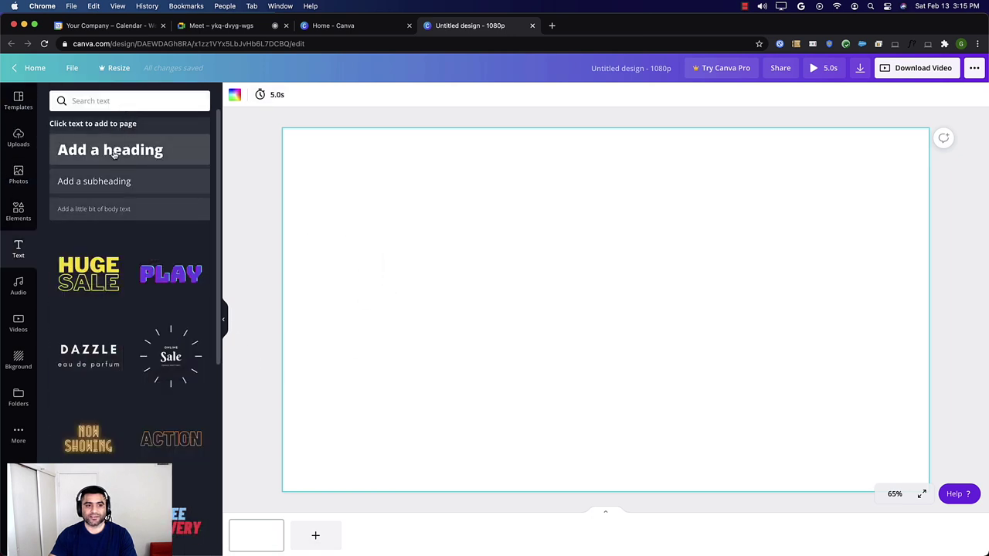
pyautogui.click(114, 154)
pyautogui.write('Goldy Arora')
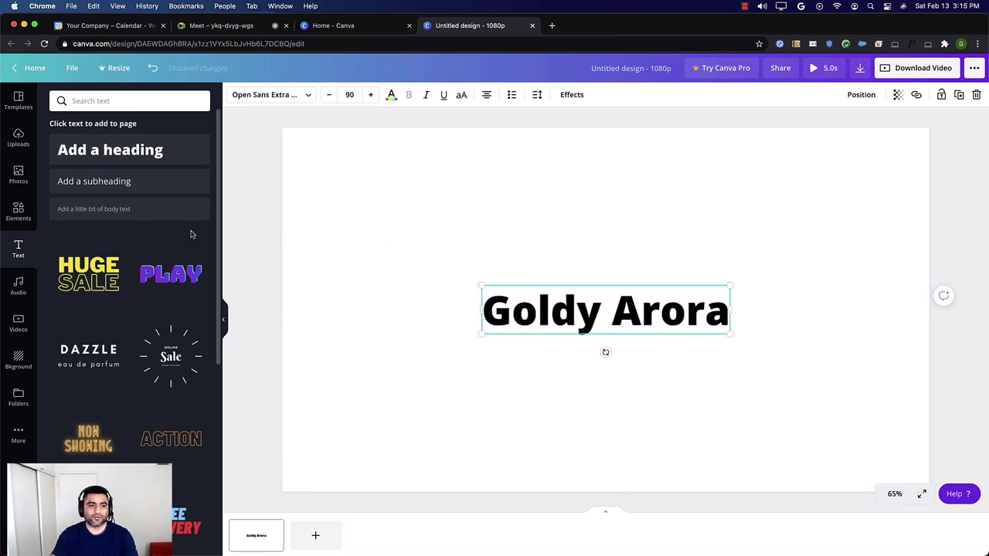
# Add a subheading reading 'Google Workspace Certified Engineer' beneath the name
pyautogui.click(115, 184)
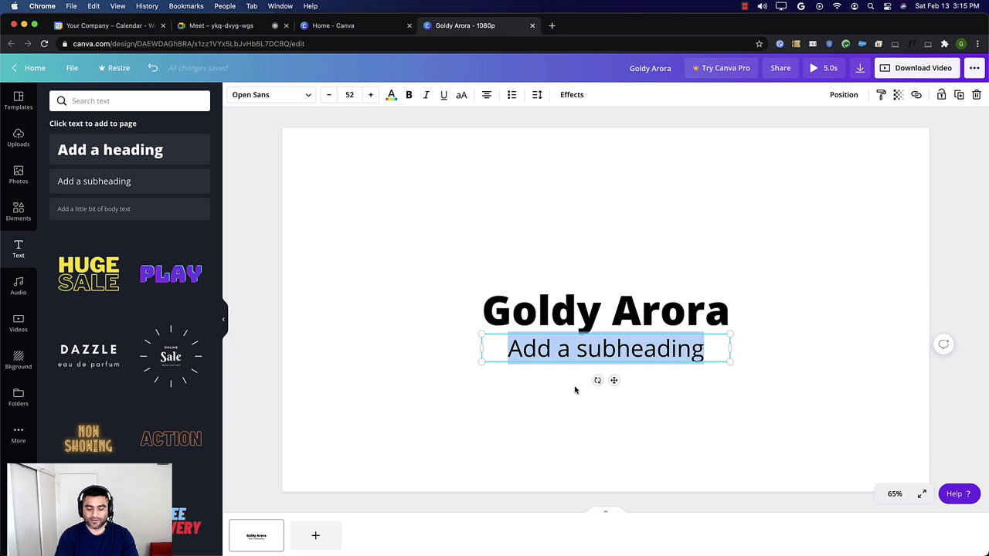
pyautogui.write('Google ')
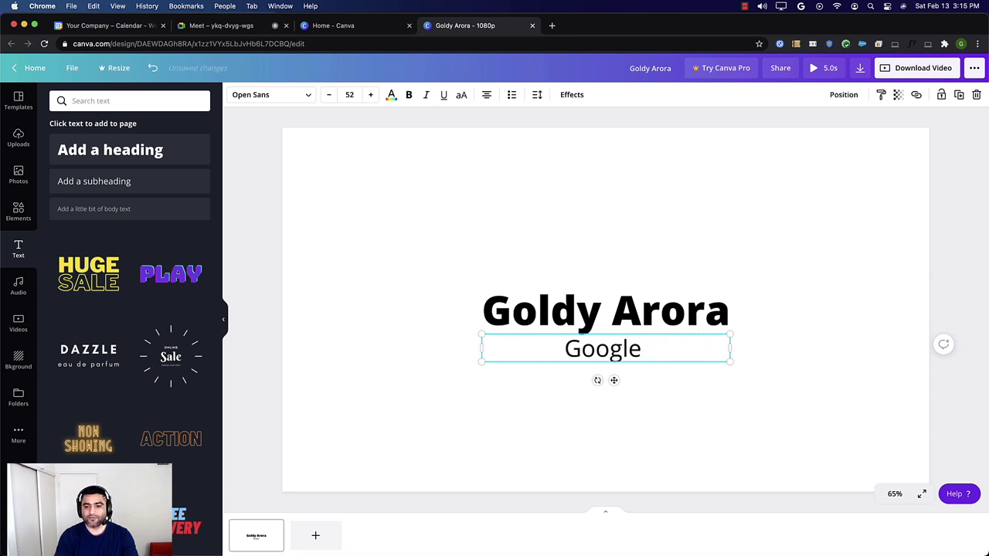
pyautogui.write('Workspace')
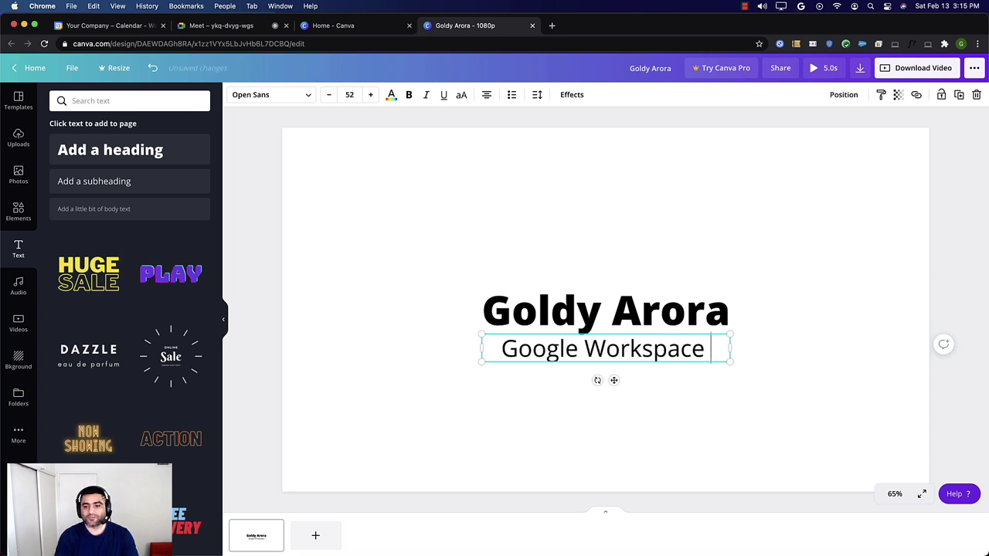
pyautogui.write(' Certified Engio')
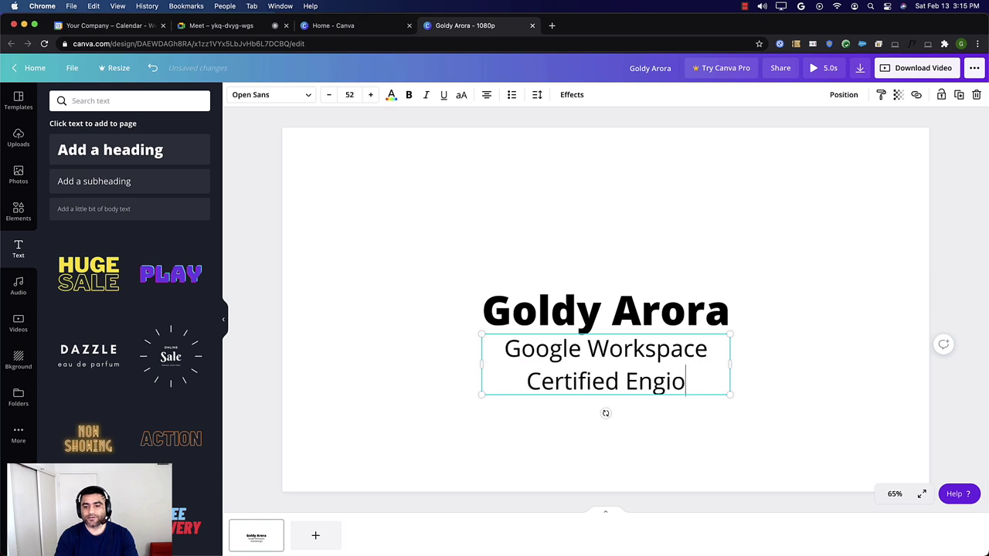
pyautogui.press('BackSpace')
pyautogui.write('neer')
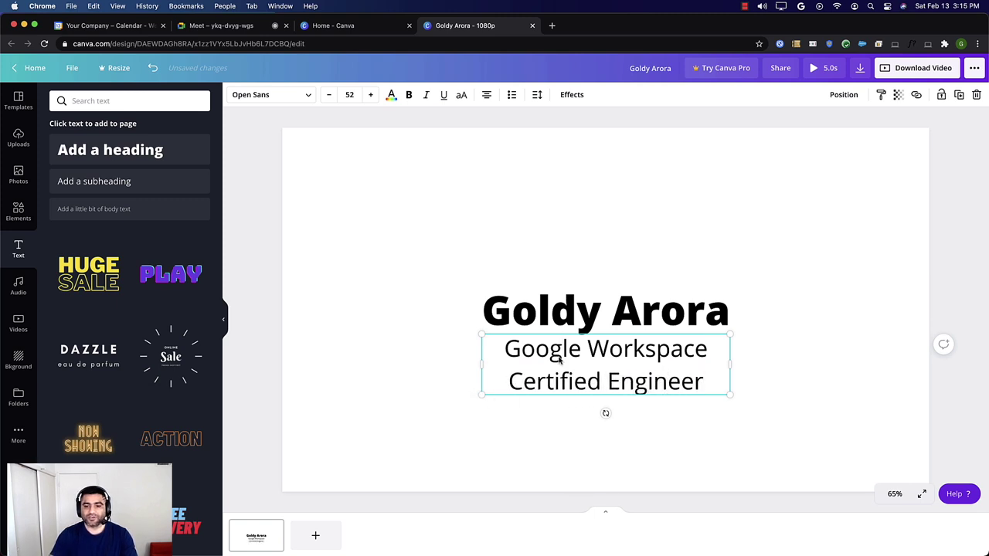
# Set the job title to Bebas Neue at font size 25
pyautogui.click(369, 247)
pyautogui.click(587, 361)
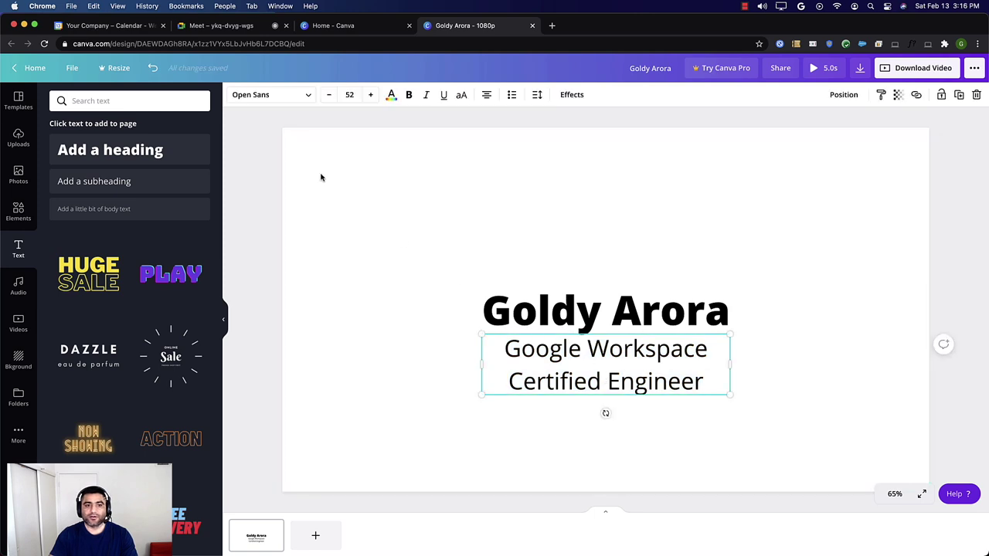
pyautogui.click(306, 96)
pyautogui.click(78, 190)
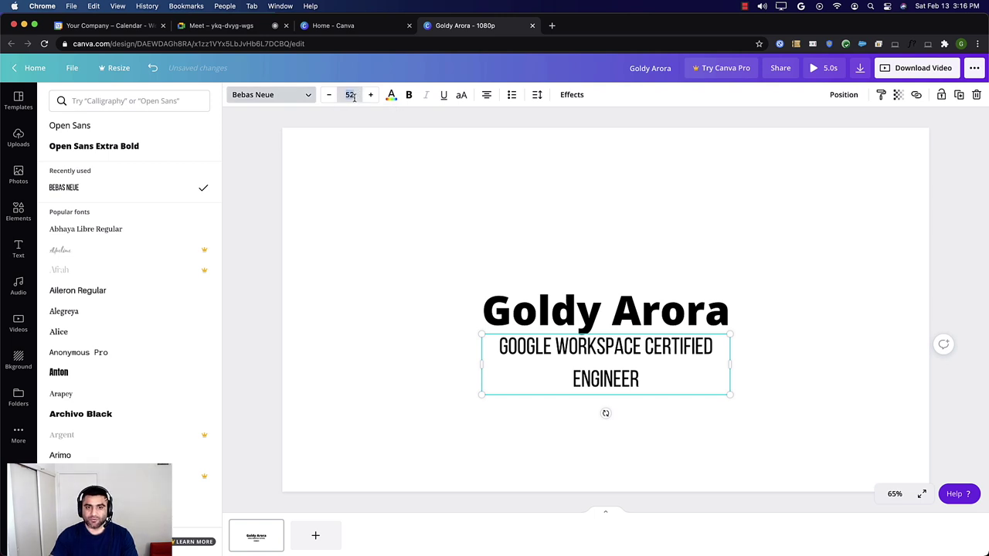
pyautogui.click(354, 96)
pyautogui.write('20')
pyautogui.press('Return')
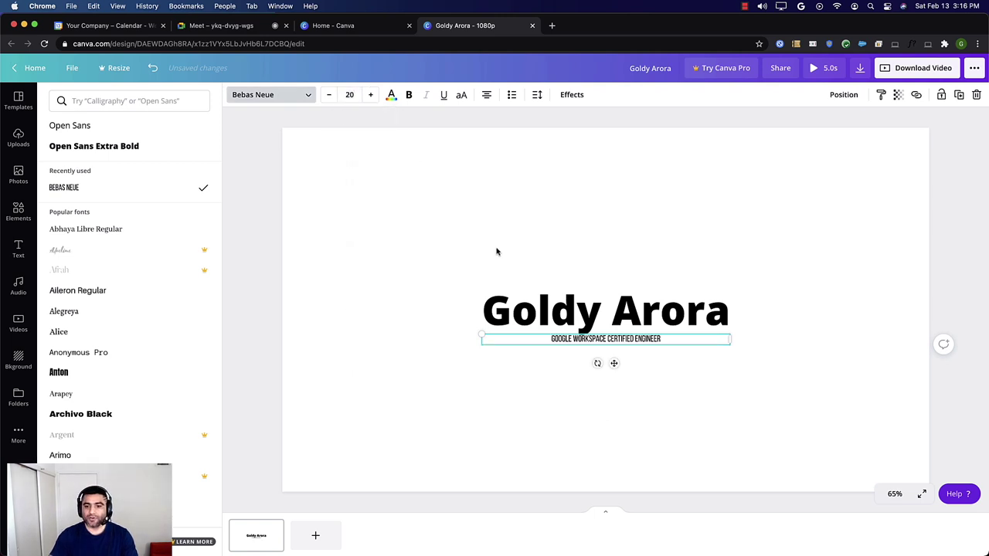
pyautogui.click(371, 94)
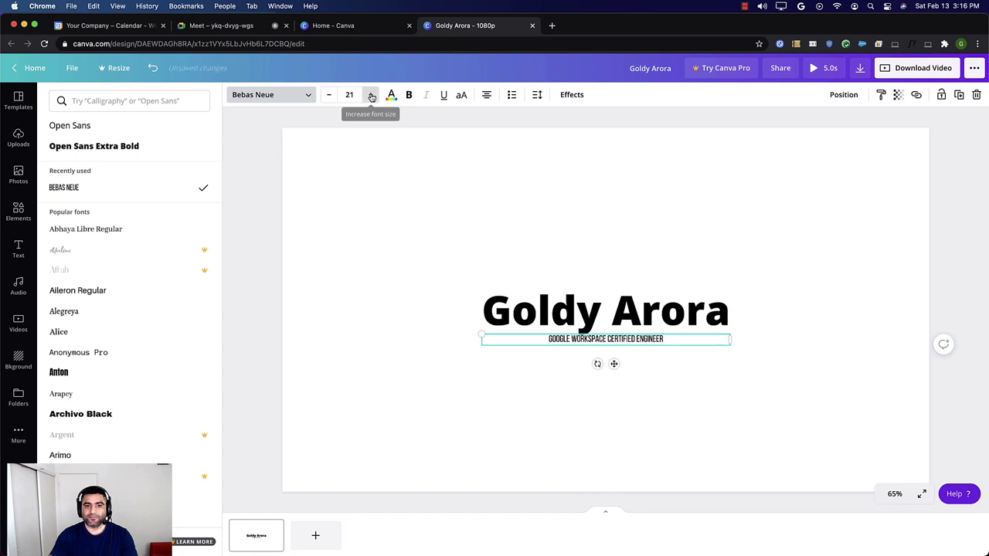
pyautogui.click(371, 95)
pyautogui.click(371, 94)
pyautogui.click(371, 94)
pyautogui.click(371, 94)
# Shrink the name heading to size 35 and move it to the page's lower left
pyautogui.click(526, 310)
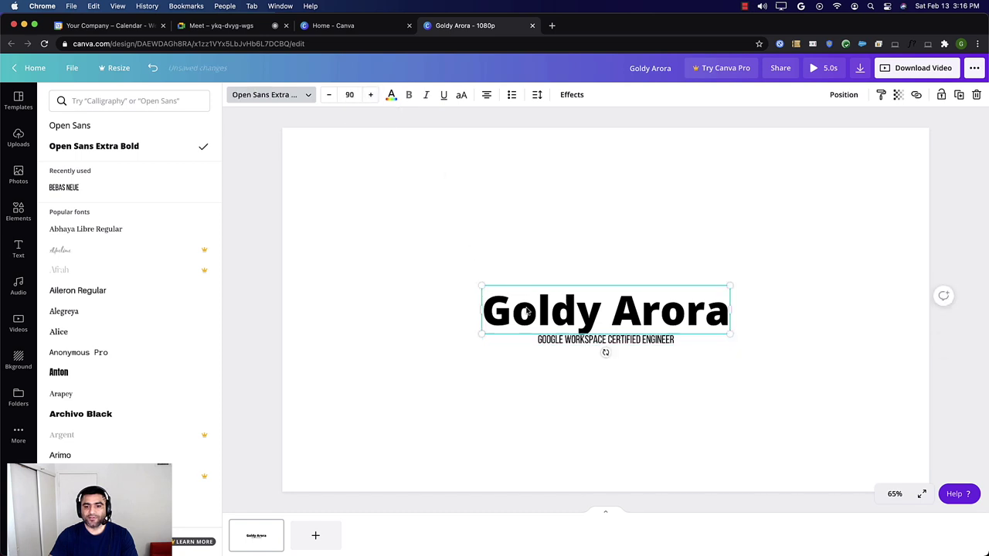
pyautogui.click(350, 95)
pyautogui.write('3')
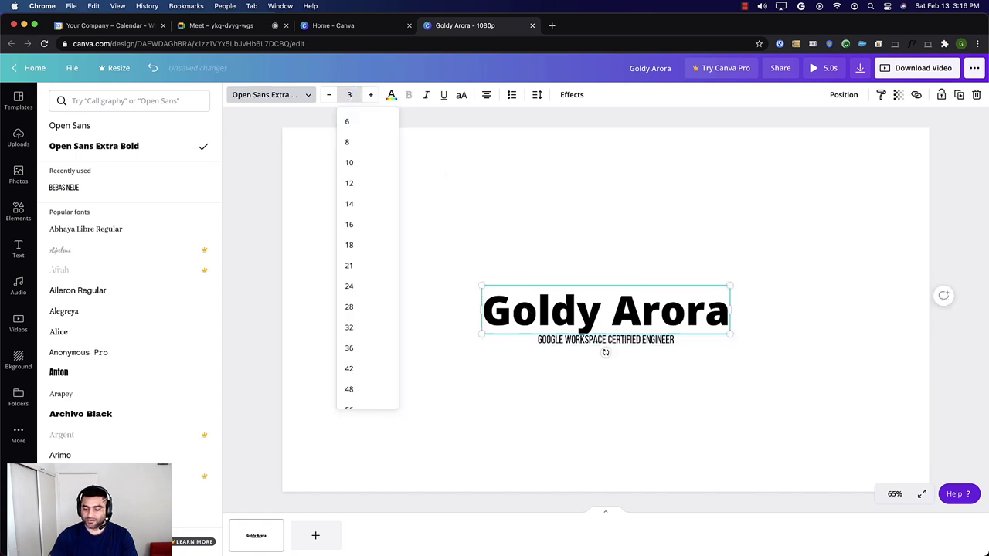
pyautogui.write('5')
pyautogui.press('Return')
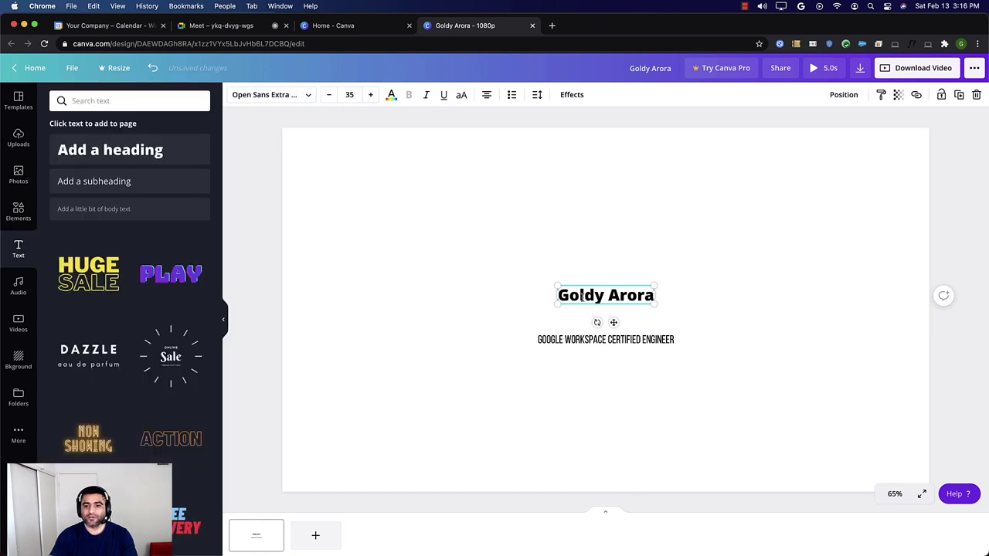
pyautogui.click(530, 312)
pyautogui.moveTo(602, 296)
pyautogui.mouseDown()
pyautogui.moveTo(372, 404)
pyautogui.moveTo(363, 426)
pyautogui.mouseUp()
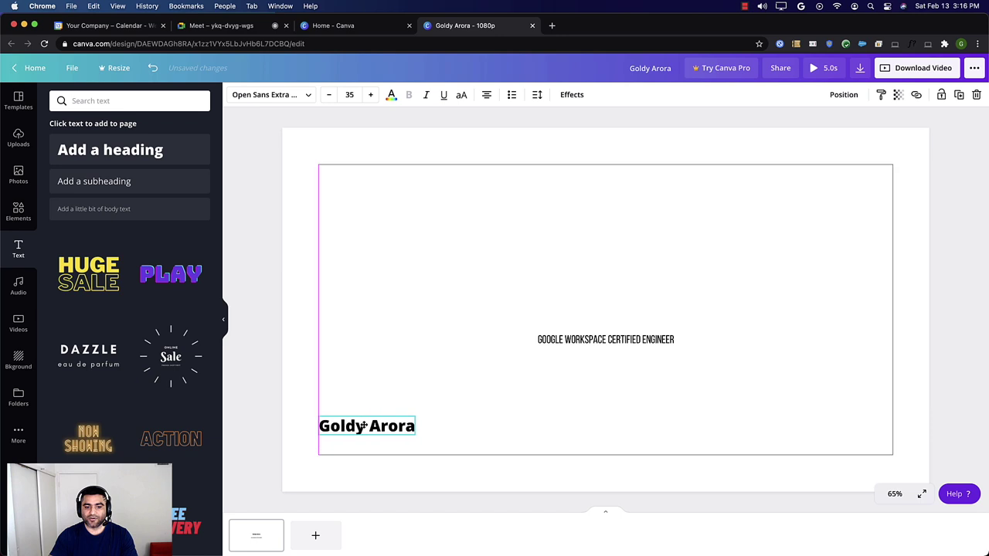
# Place the left-aligned job title directly beneath the name, lined up with its left edge
pyautogui.click(572, 341)
pyautogui.moveTo(572, 341); pyautogui.dragTo(563, 365)
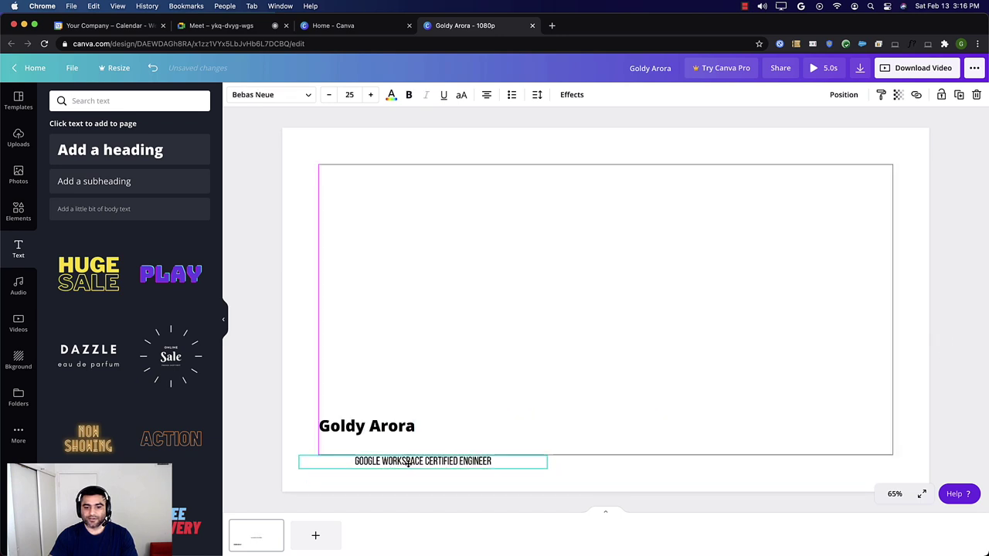
pyautogui.moveTo(408, 461); pyautogui.dragTo(400, 454)
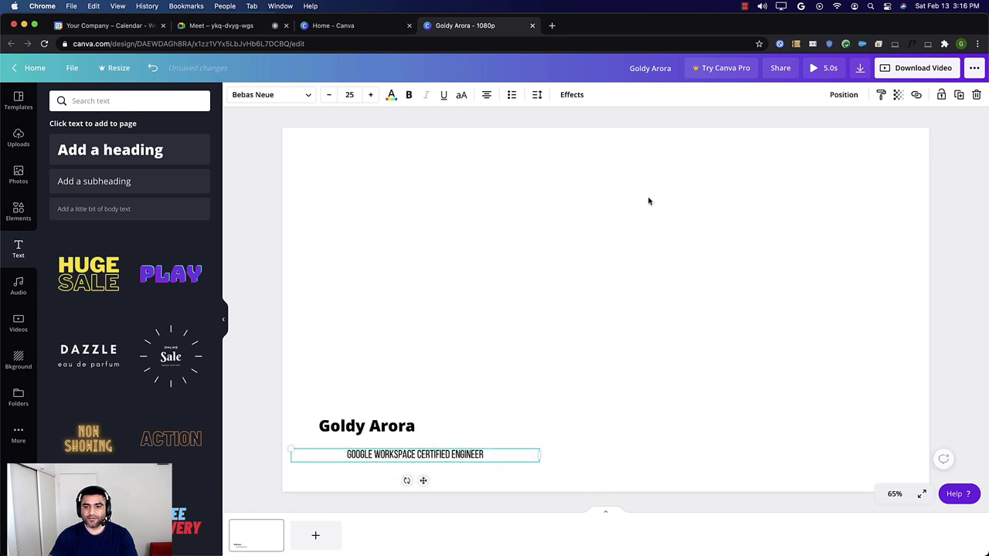
pyautogui.click(488, 95)
pyautogui.click(364, 474)
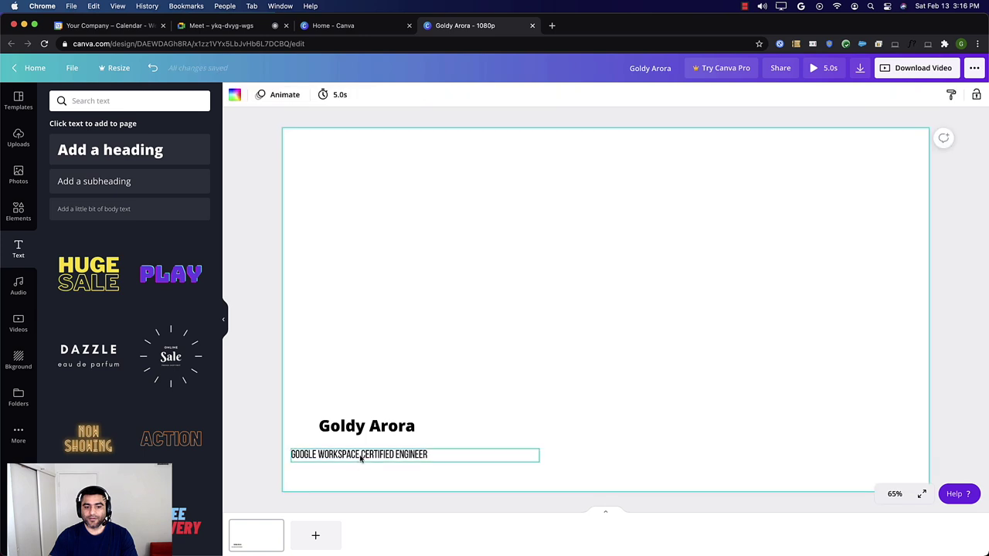
pyautogui.moveTo(358, 454); pyautogui.dragTo(389, 450)
pyautogui.click(276, 401)
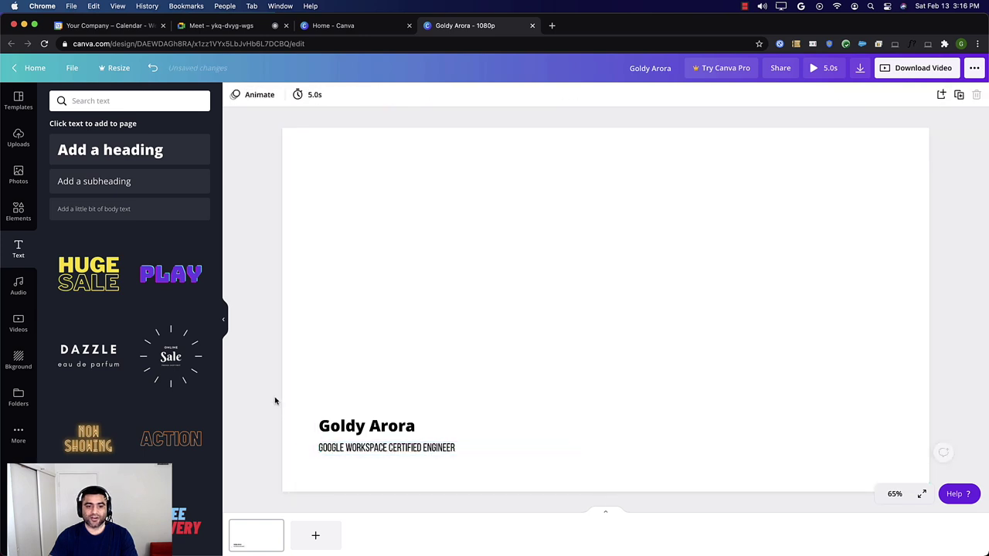
pyautogui.click(16, 203)
# Search Elements for 'logo', add the teal Canva logo, shrink it and place it top-left
pyautogui.click(116, 102)
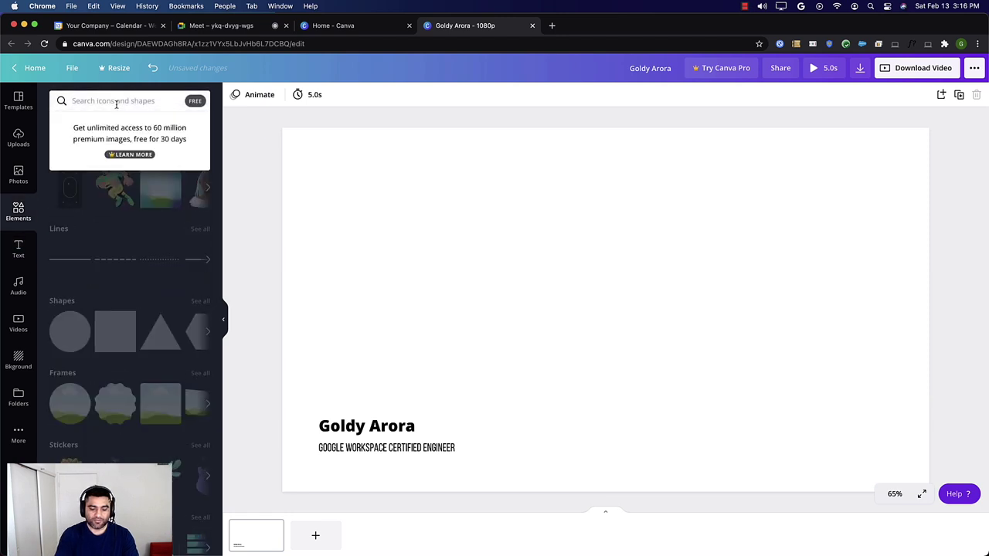
pyautogui.write('logo')
pyautogui.press('Return')
pyautogui.scroll(-3, 116, 232)
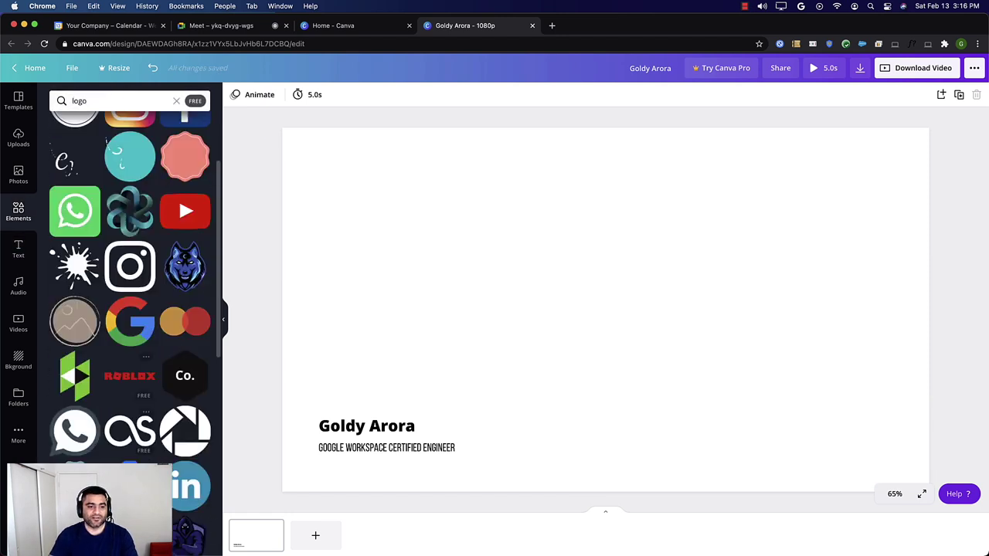
pyautogui.scroll(-10, 130, 309)
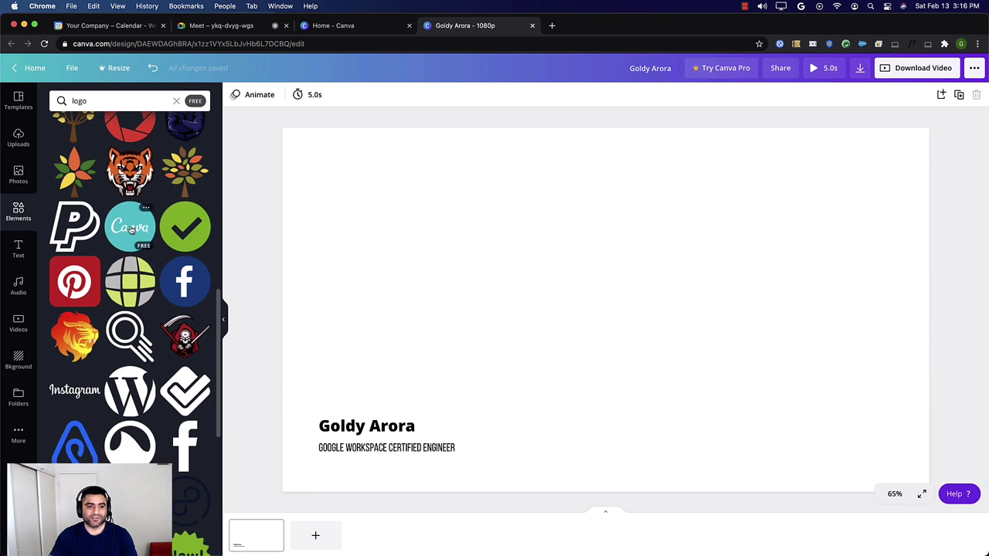
pyautogui.click(132, 228)
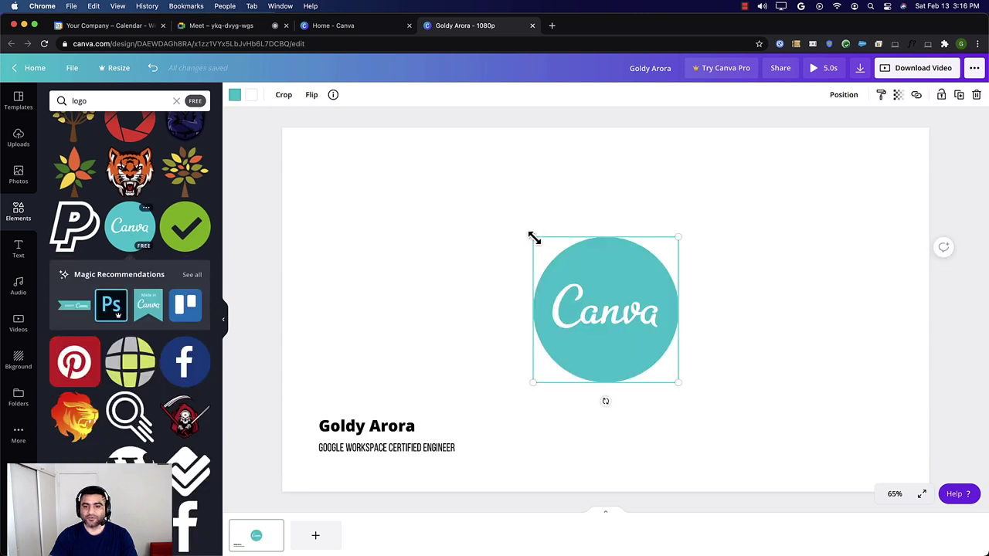
pyautogui.moveTo(533, 237); pyautogui.dragTo(598, 298)
pyautogui.moveTo(645, 340)
pyautogui.mouseDown()
pyautogui.moveTo(347, 191)
pyautogui.moveTo(371, 184)
pyautogui.mouseUp()
pyautogui.click(266, 245)
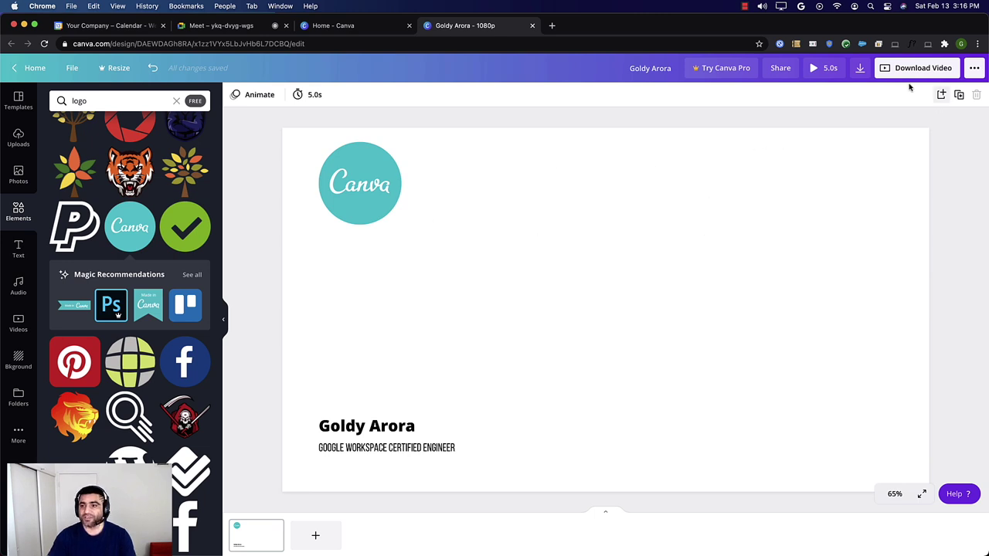
pyautogui.click(406, 432)
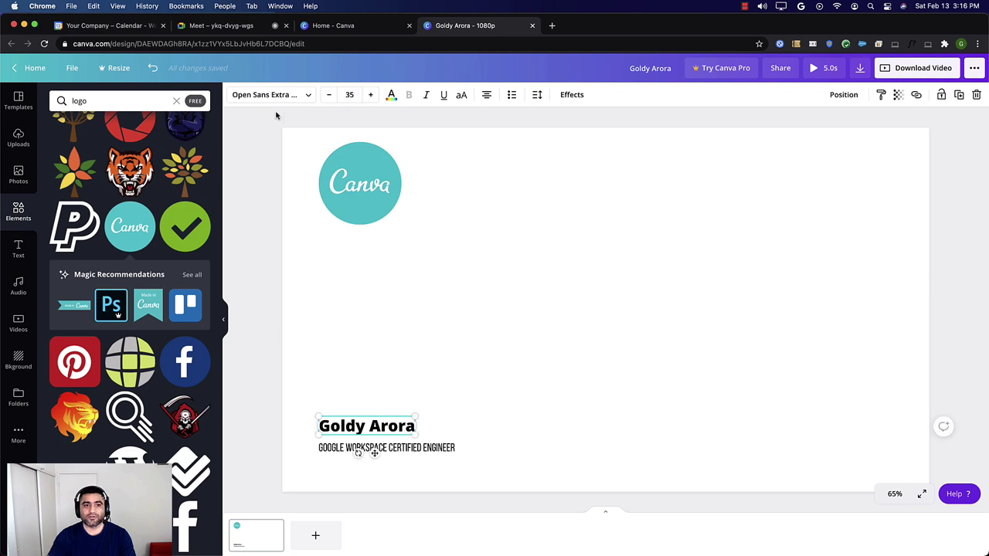
# Set the name heading to Bebas Neue and align it with the left margin guide
pyautogui.click(262, 95)
pyautogui.click(109, 187)
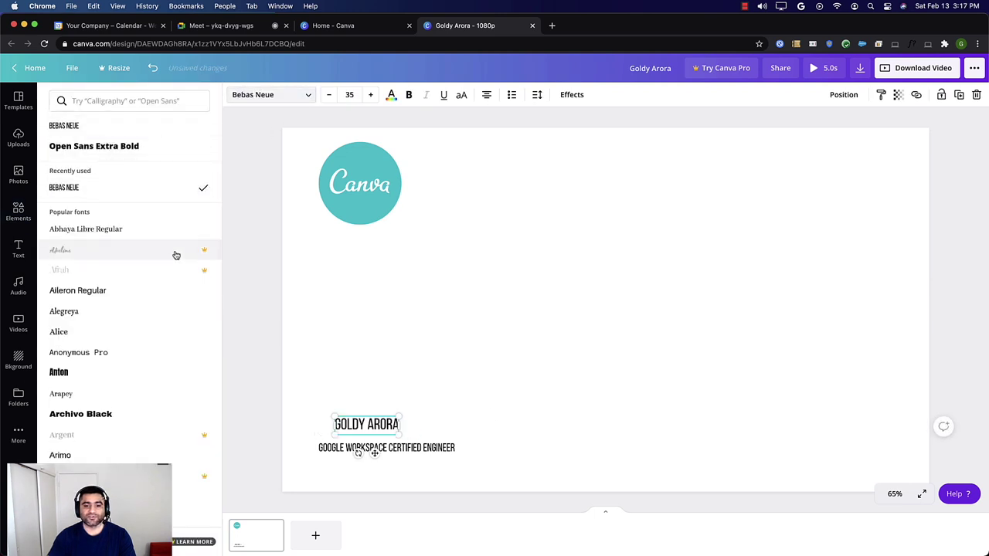
pyautogui.moveTo(361, 427); pyautogui.dragTo(345, 427)
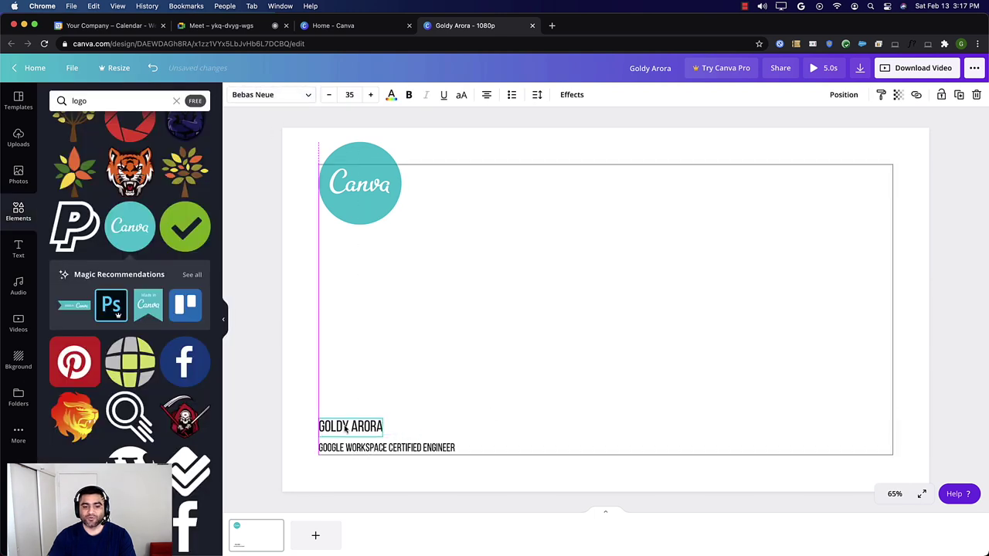
pyautogui.click(274, 404)
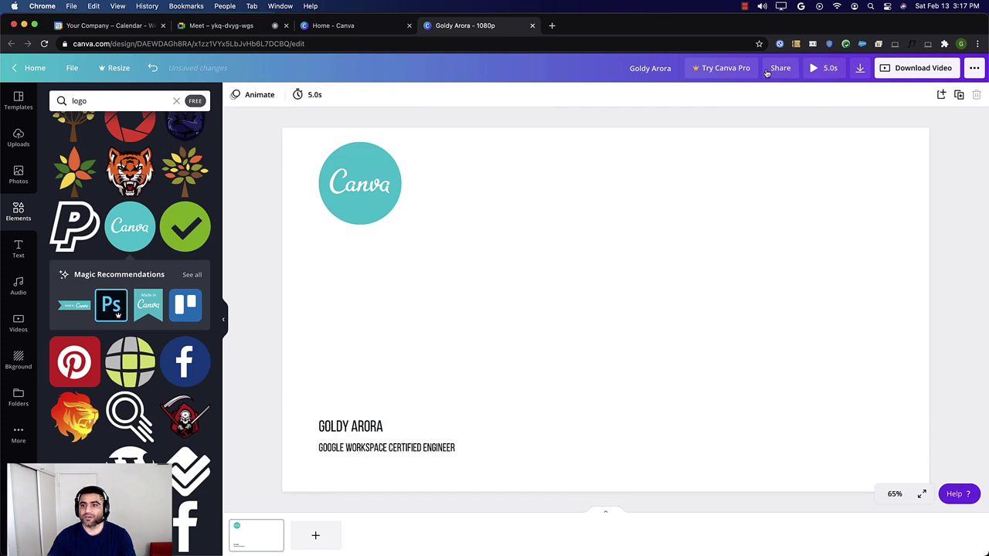
# Download the design as a PNG file
pyautogui.click(860, 70)
pyautogui.click(841, 141)
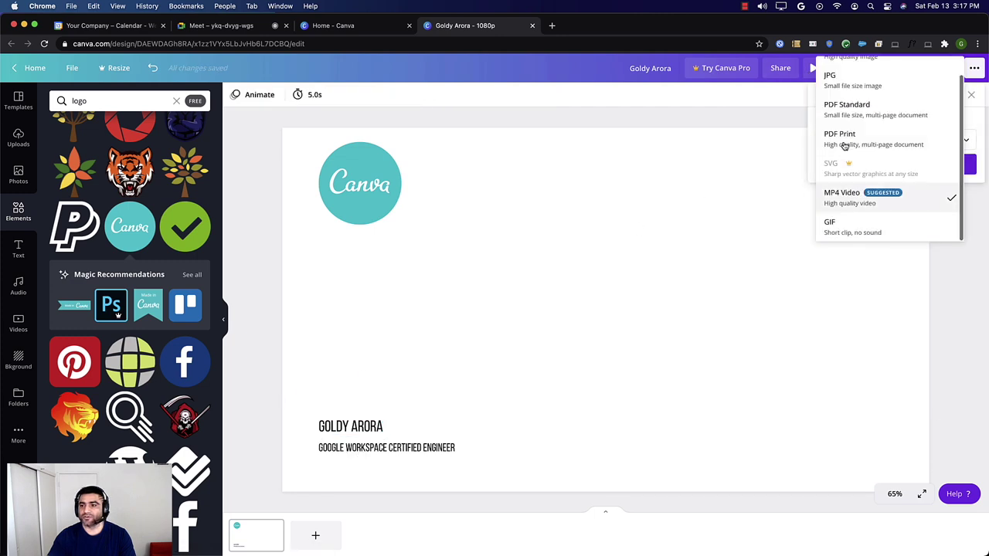
pyautogui.scroll(1, 846, 104)
pyautogui.click(845, 73)
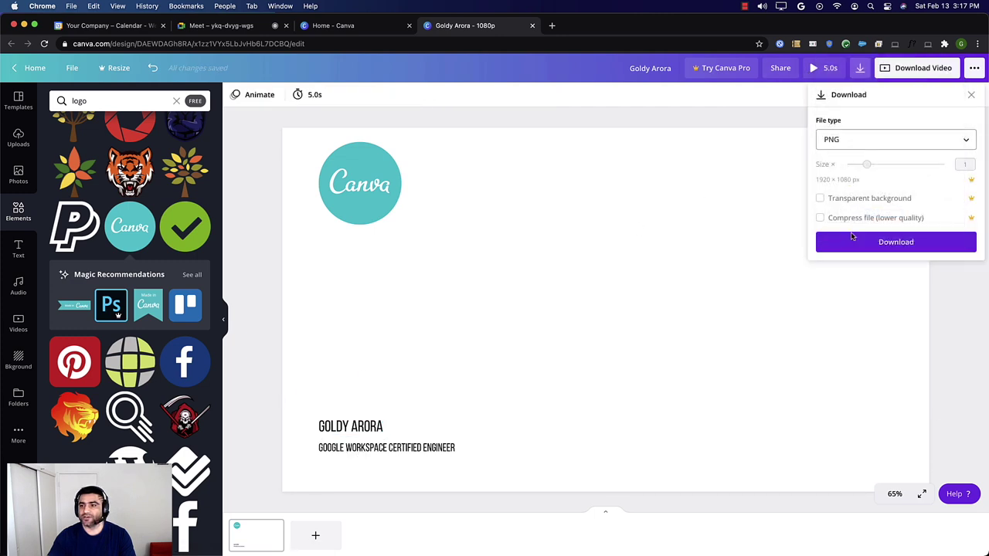
pyautogui.click(892, 249)
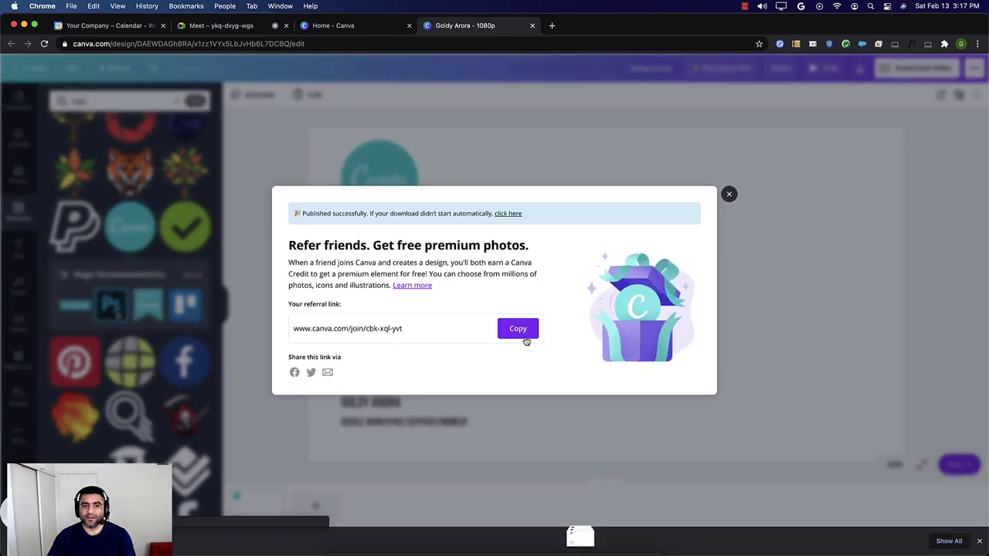
# Upload the newest downloaded Canva PNG as the Meet background, then close the panel and downloads bar
pyautogui.click(222, 27)
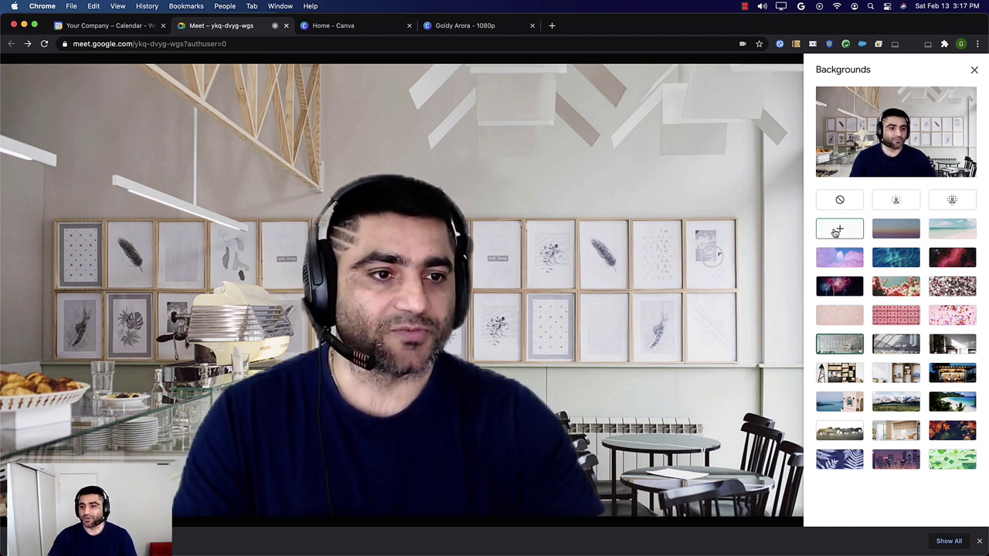
pyautogui.click(836, 232)
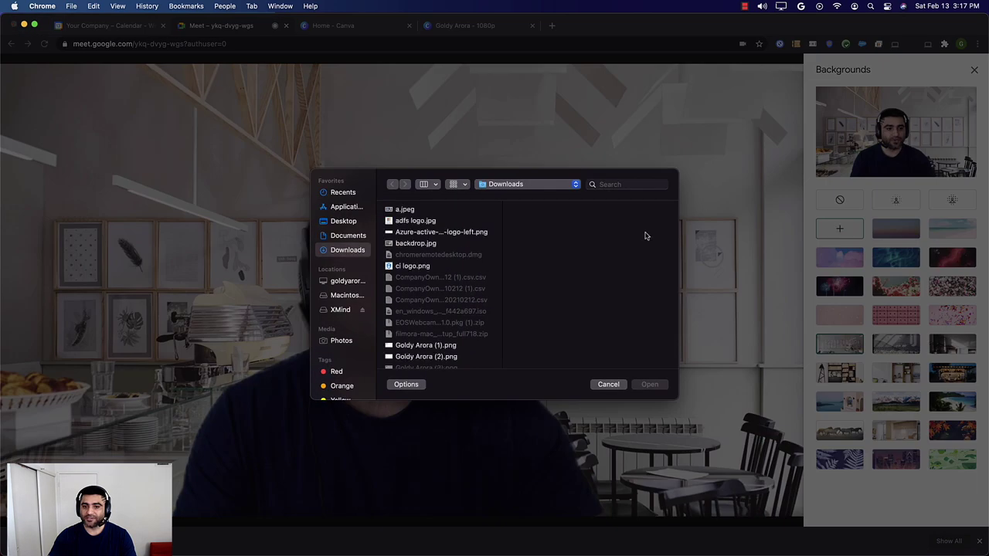
pyautogui.click(447, 369)
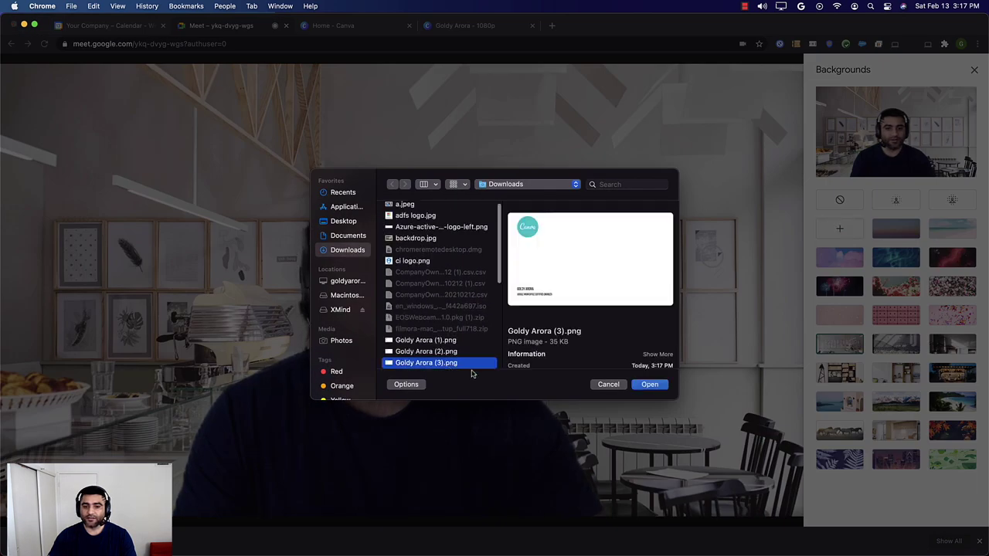
pyautogui.click(659, 386)
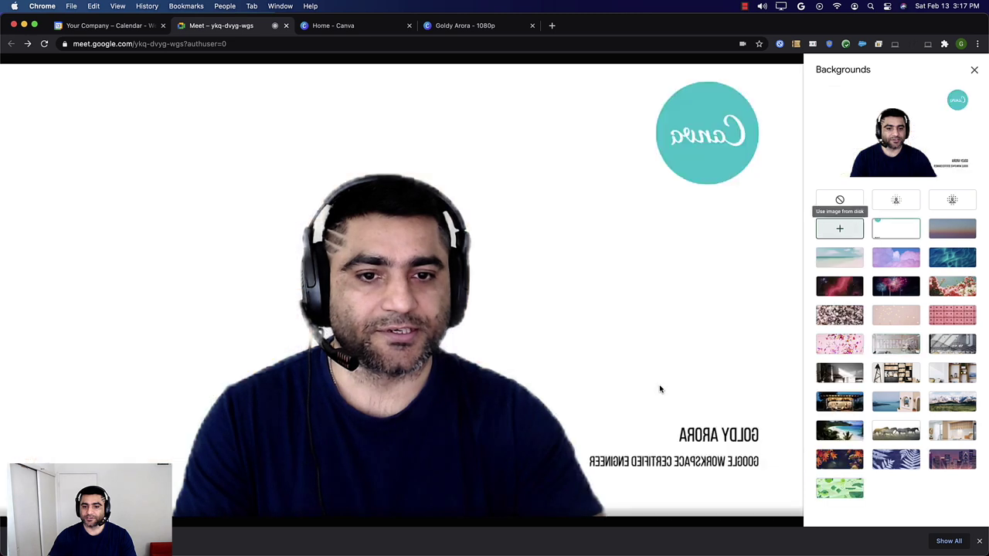
pyautogui.click(974, 70)
pyautogui.click(978, 543)
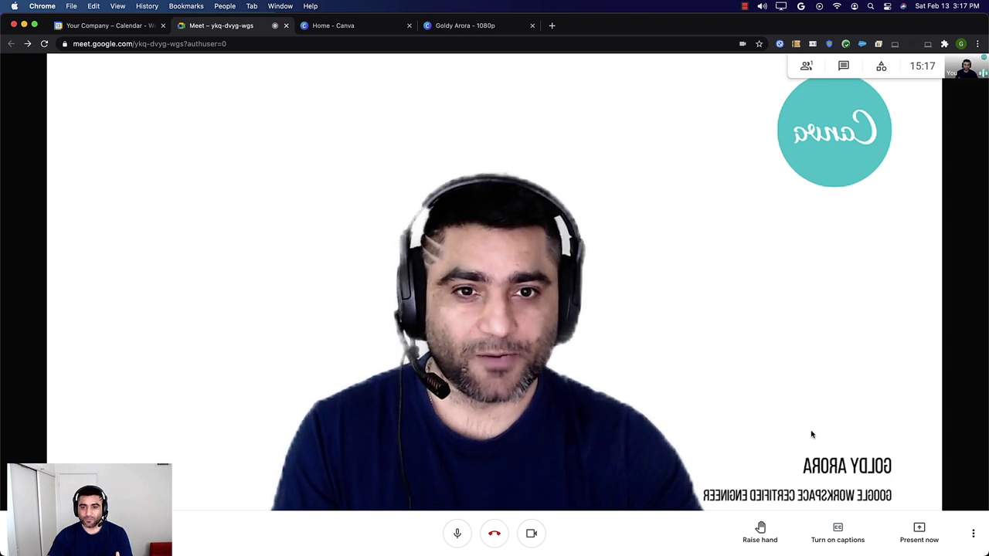
# Copy the Meet link and load it in a new incognito window
pyautogui.click(236, 44)
pyautogui.rightClick(236, 43)
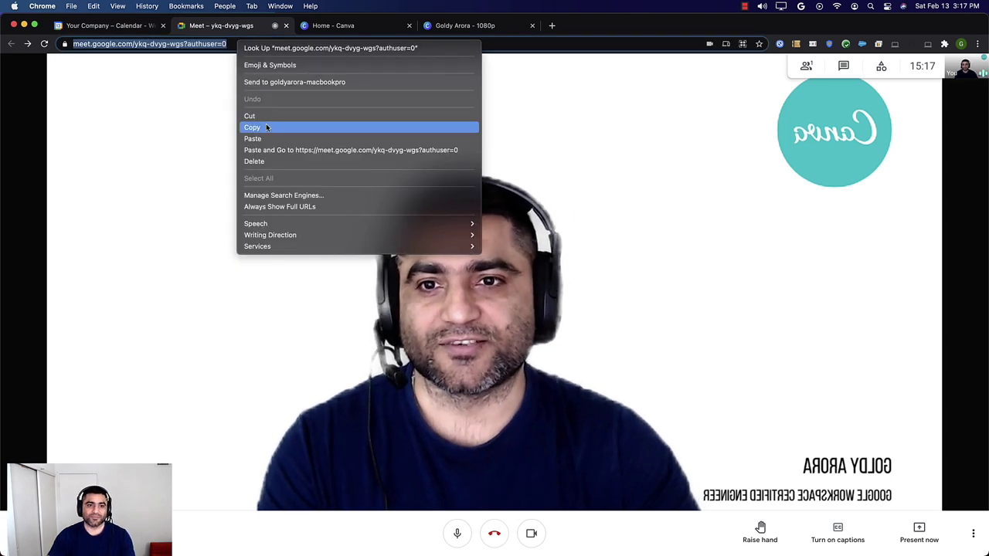
pyautogui.click(265, 124)
pyautogui.click(978, 44)
pyautogui.click(875, 91)
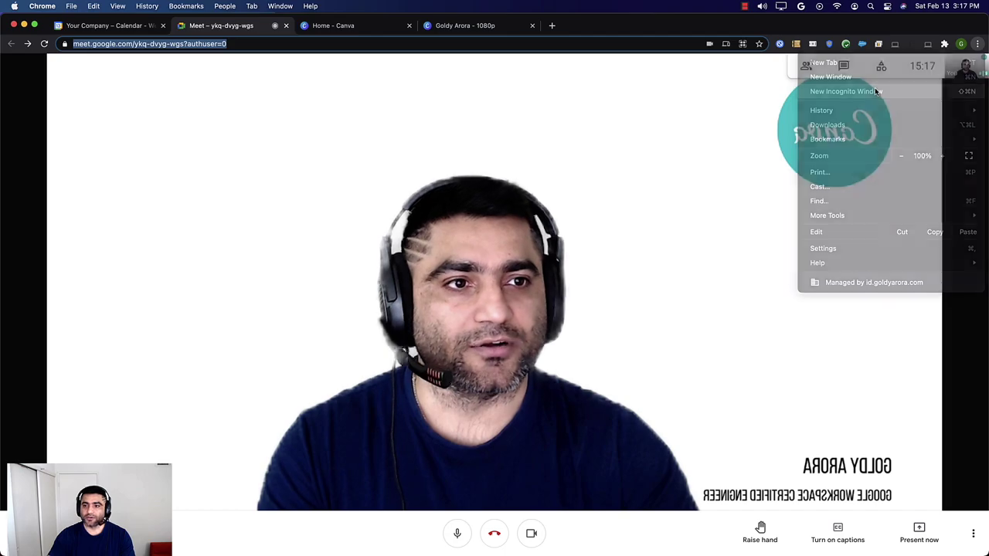
pyautogui.press('super+v')
pyautogui.press('Return')
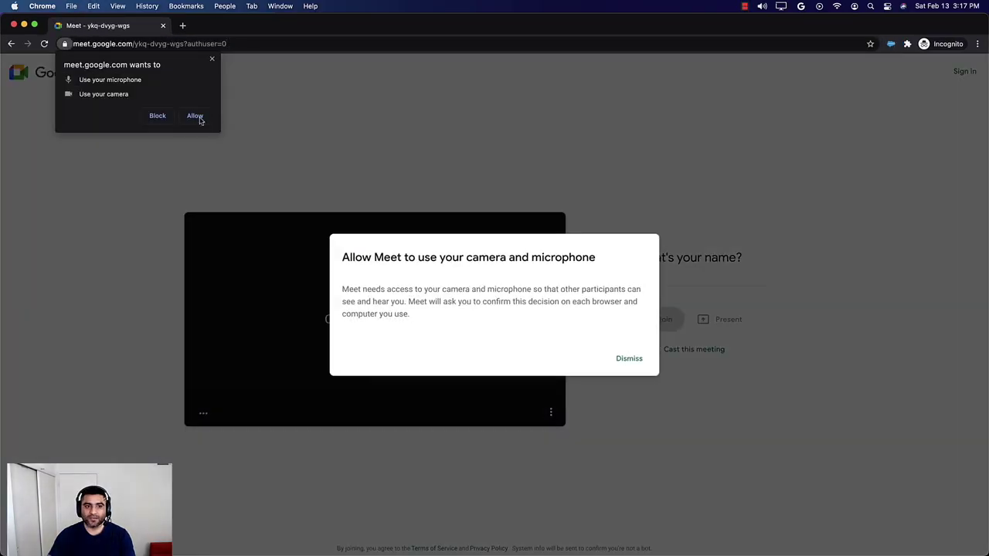
# Allow camera access, ask to join under a guest name, admit the guest, and mute
pyautogui.click(196, 117)
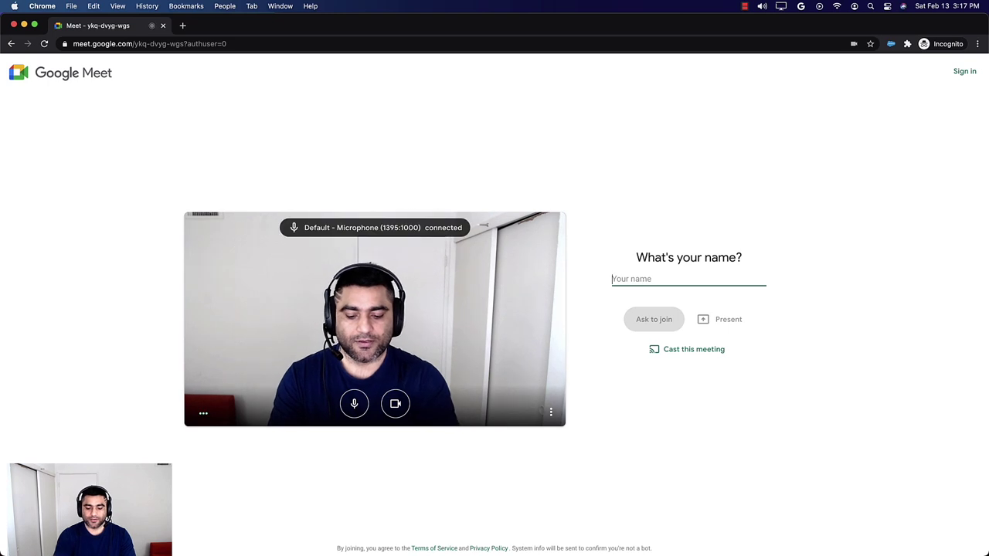
pyautogui.write('GG')
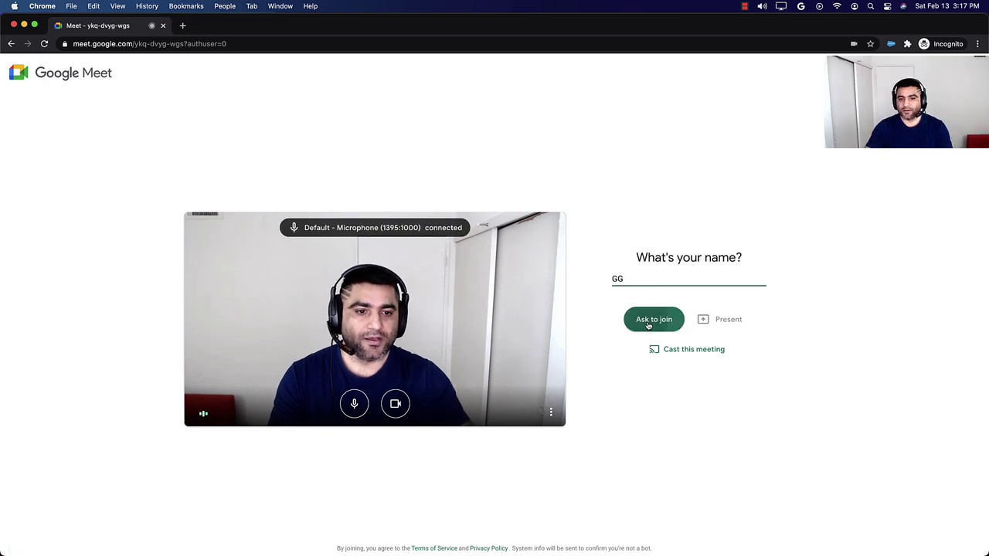
pyautogui.click(648, 325)
pyautogui.click(354, 403)
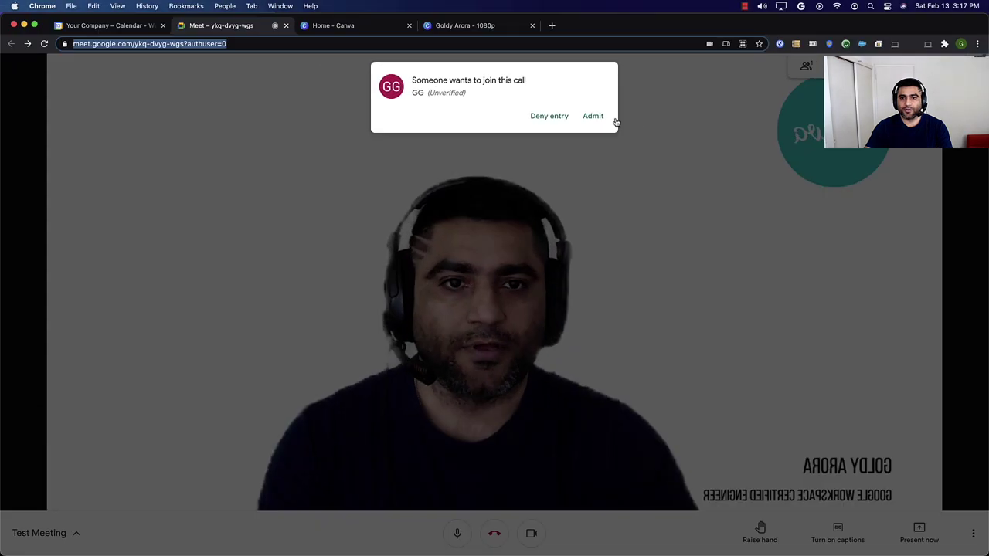
pyautogui.click(591, 118)
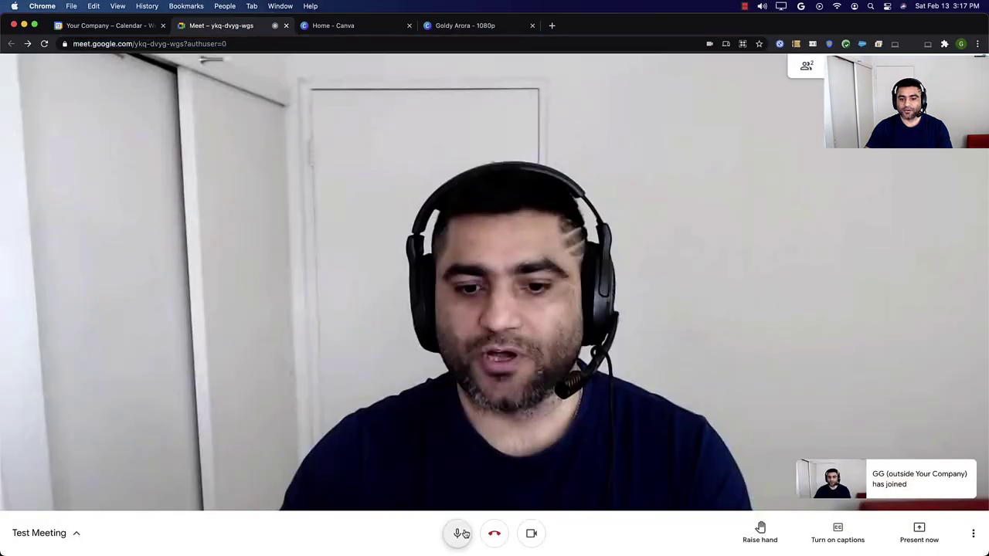
pyautogui.click(463, 533)
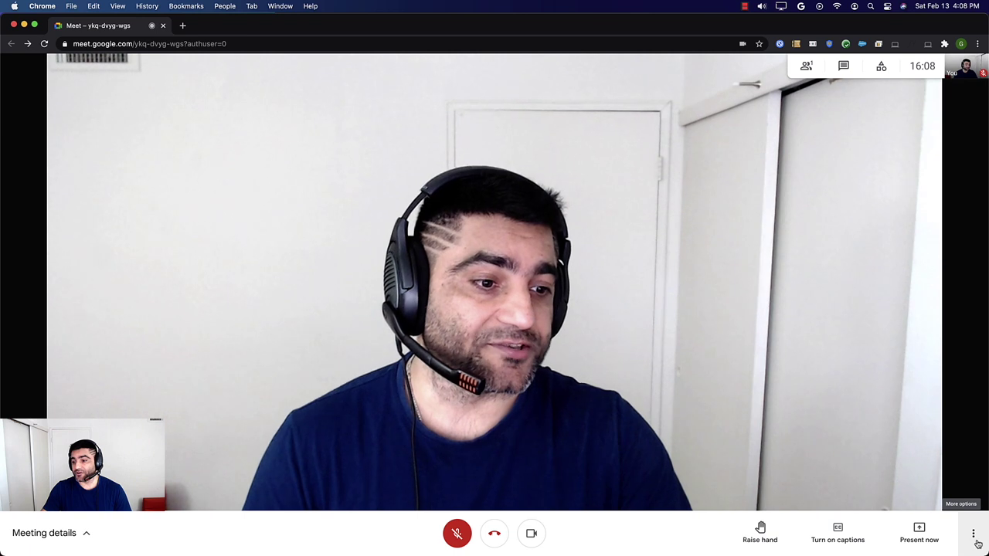
# Swap the call's virtual background for another thumbnail from Meet's Change background panel
pyautogui.click(980, 544)
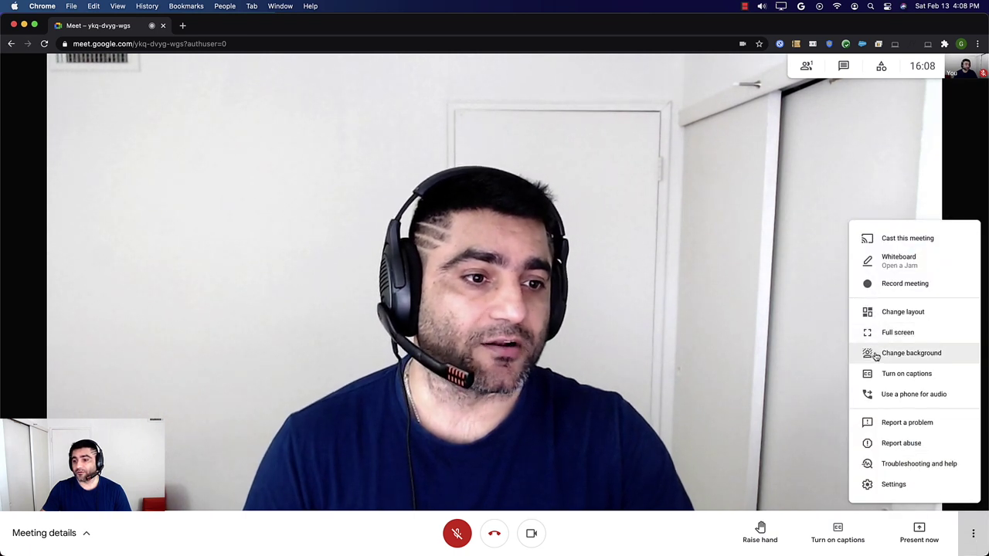
pyautogui.click(952, 359)
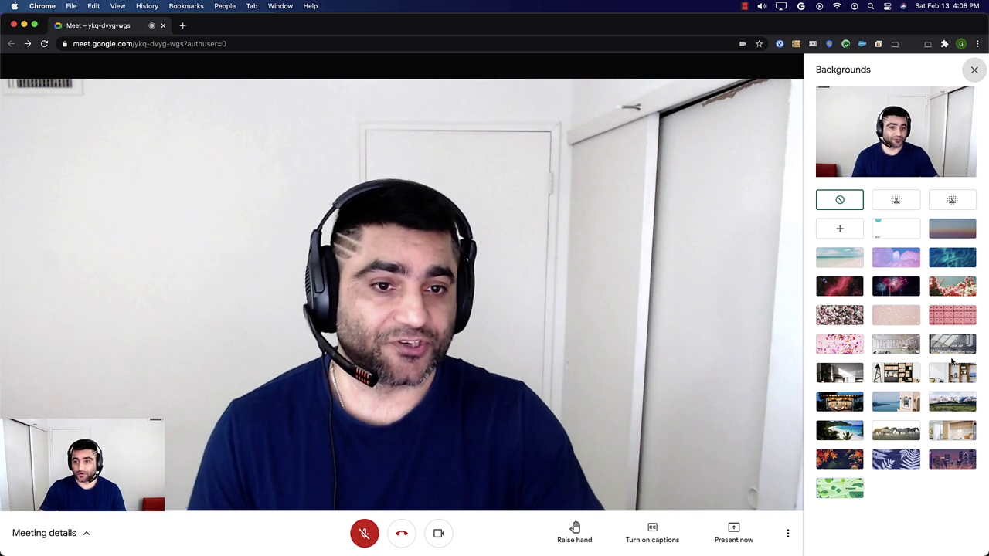
pyautogui.click(897, 344)
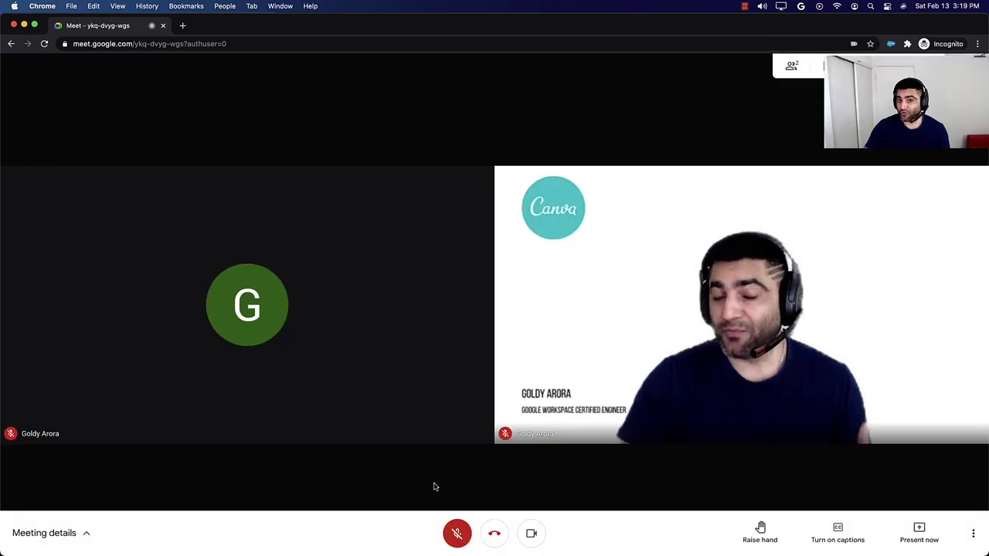
# Close the current Meet call tab in the Test Meeting window
pyautogui.hotkey('ctrl', 'Up')
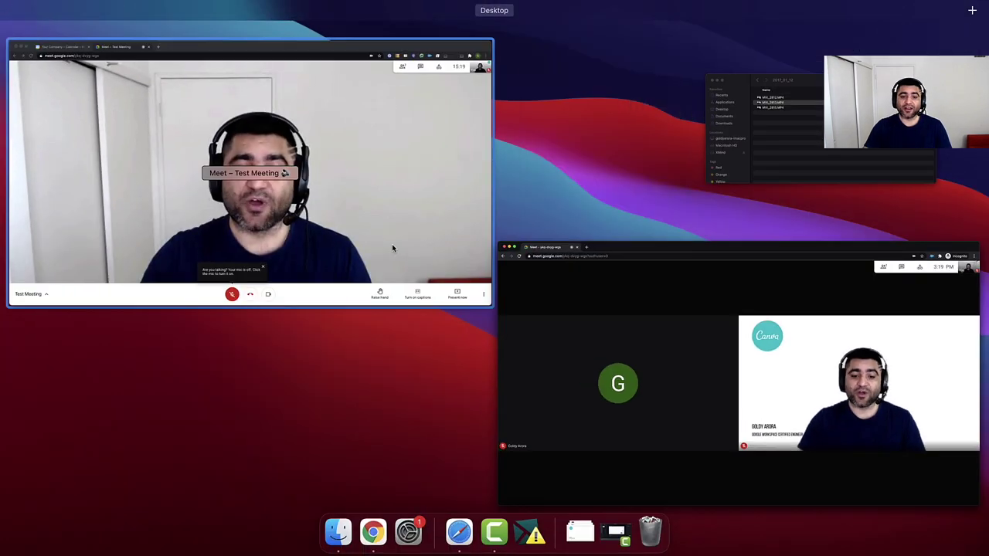
pyautogui.click(392, 243)
pyautogui.click(286, 27)
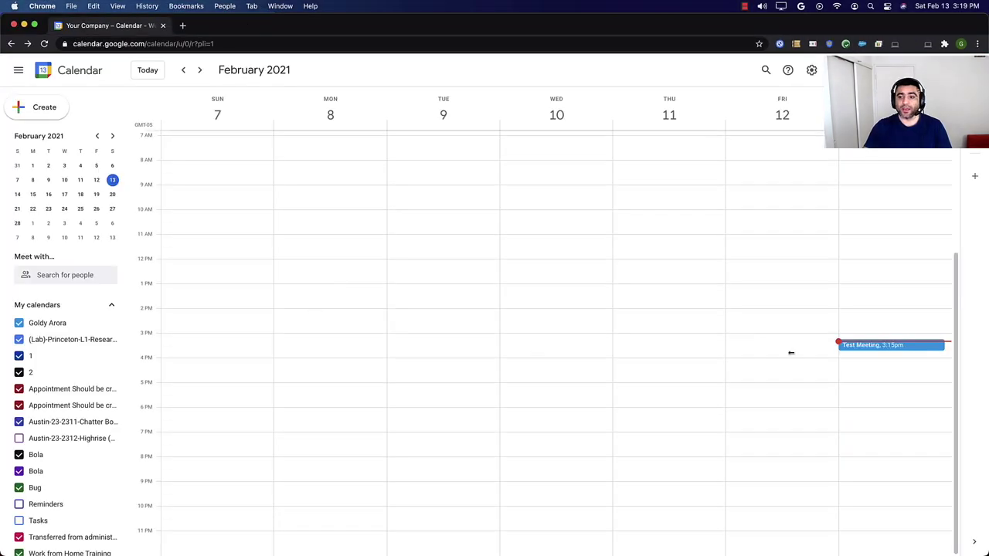
# Rejoin Test Meeting from its Calendar event with the mic muted, then view the incognito guest window
pyautogui.click(897, 345)
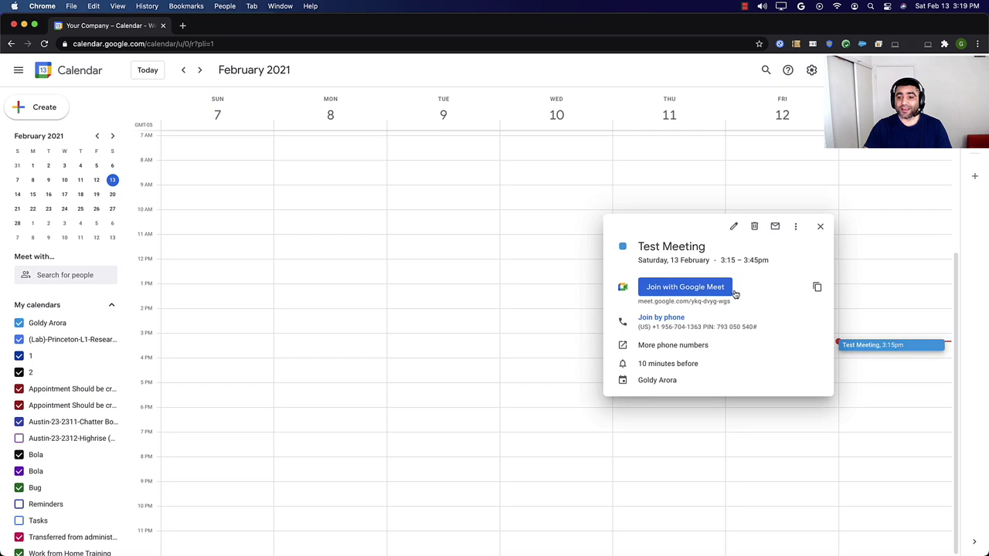
pyautogui.click(711, 287)
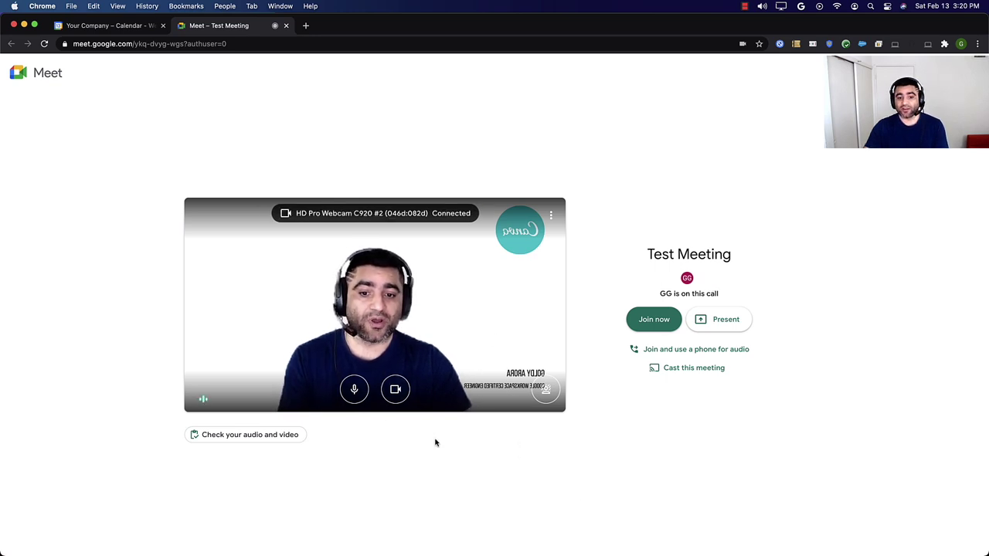
pyautogui.click(354, 388)
pyautogui.click(645, 328)
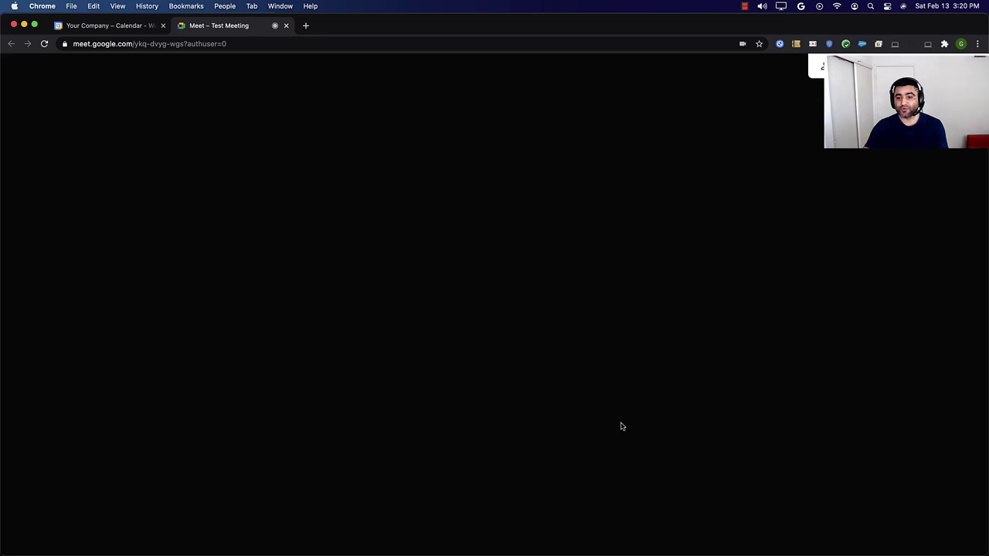
pyautogui.hotkey('ctrl', 'Up')
pyautogui.click(380, 180)
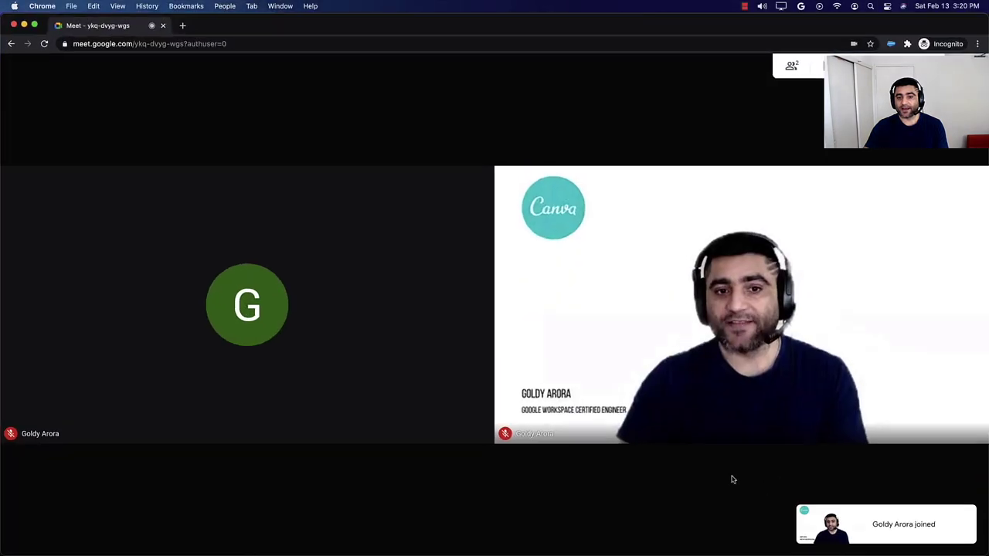